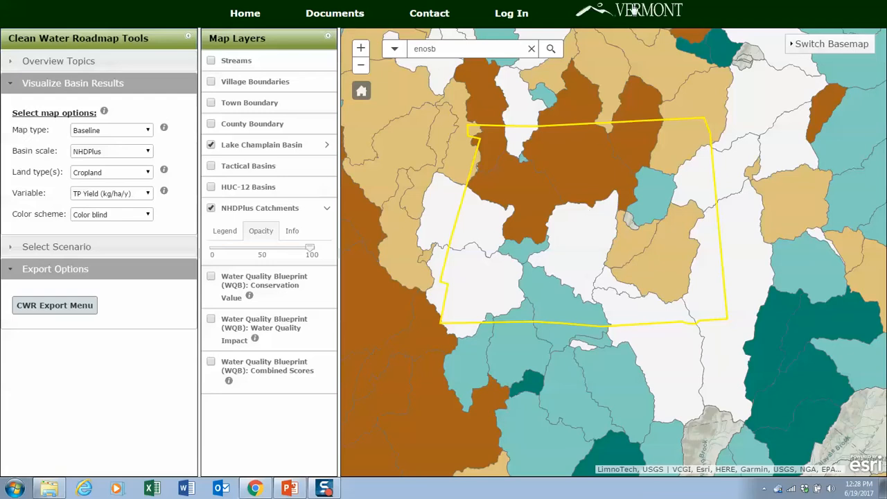
Clear the location search and set the map's color scheme to Green to red.
left_click(531, 50)
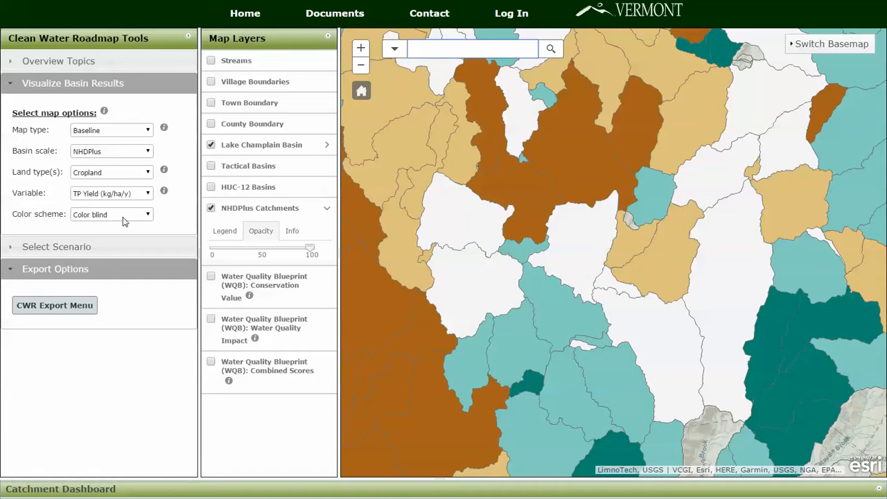
left_click(146, 215)
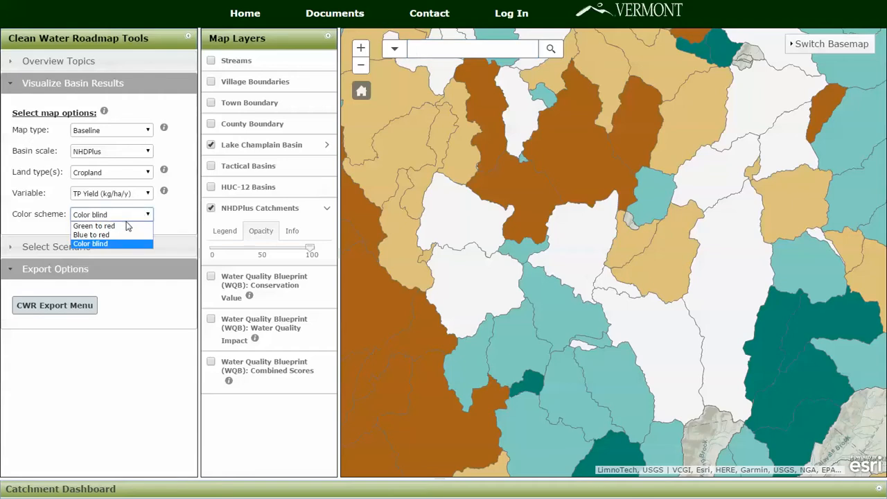
left_click(96, 225)
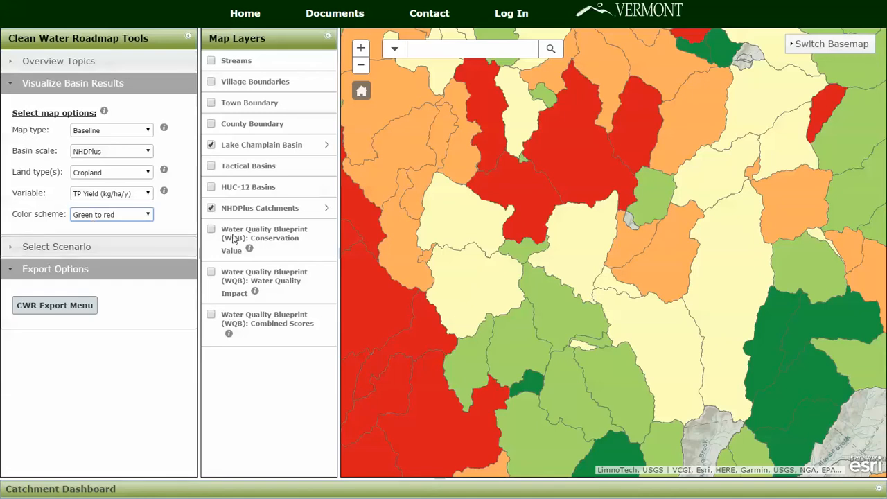
Set the mapped land type to All Land Types for the northern Lake Champlain Basin catchments.
scroll(539, 213, "up", 2)
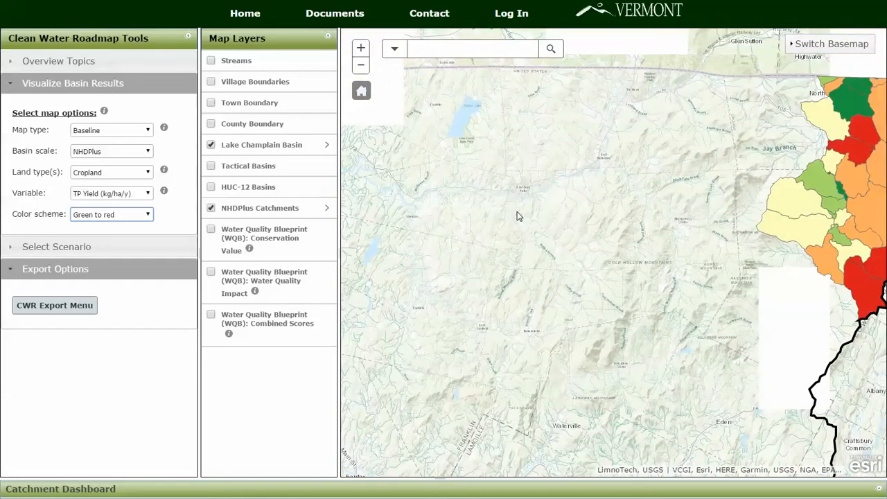
scroll(519, 207, "down", 2)
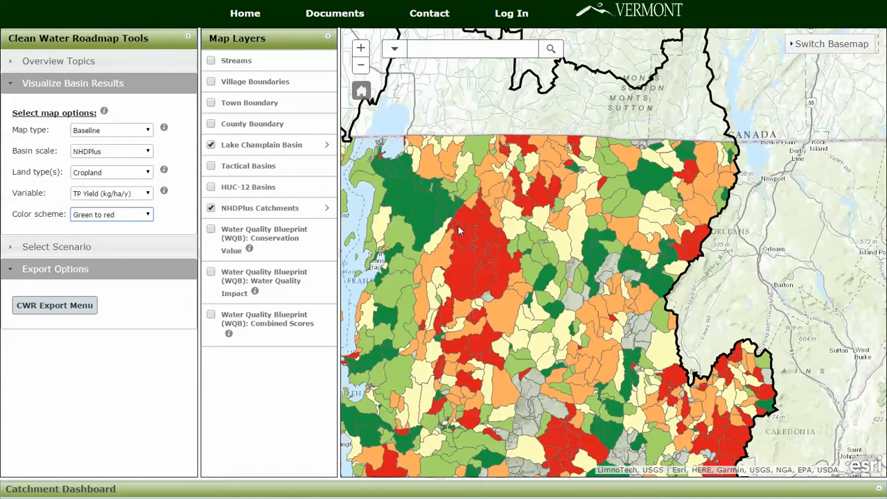
left_click_drag(458, 226, 574, 166)
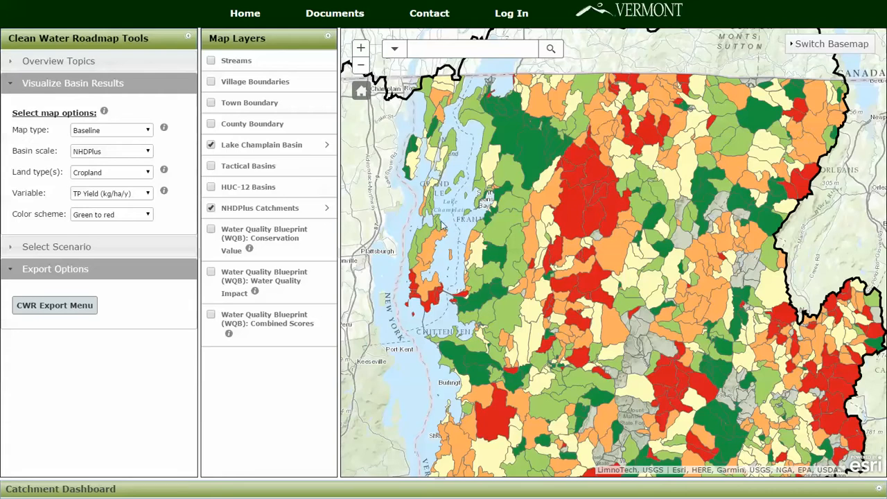
left_click(97, 172)
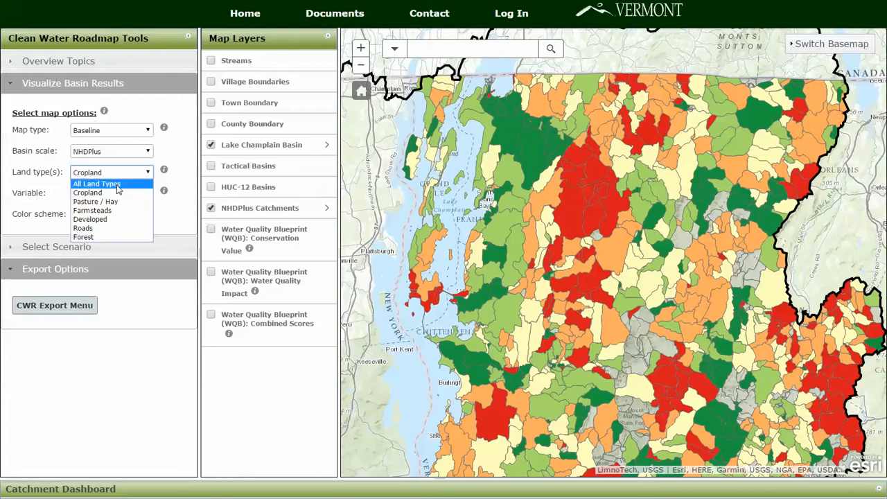
left_click(118, 185)
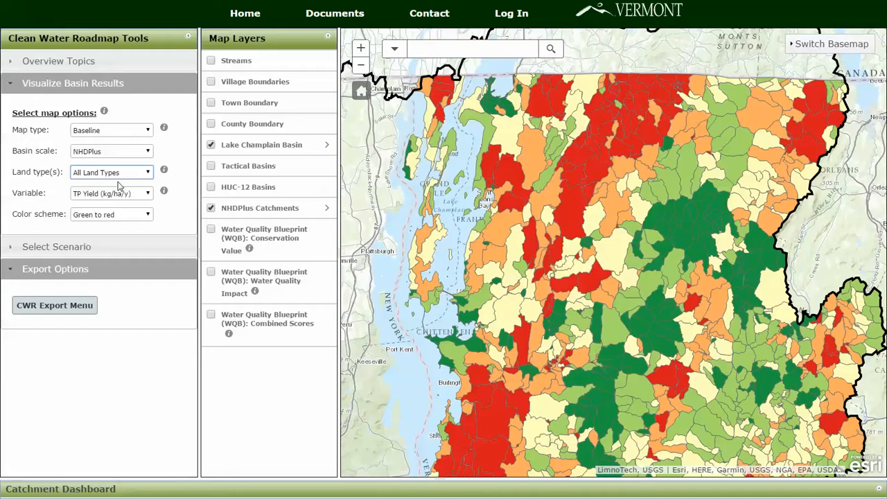
Read the NHDPlus Catchments legend for the TP yield color classes.
left_click(329, 208)
scroll(326, 254, "down", 1)
scroll(326, 255, "down", 2)
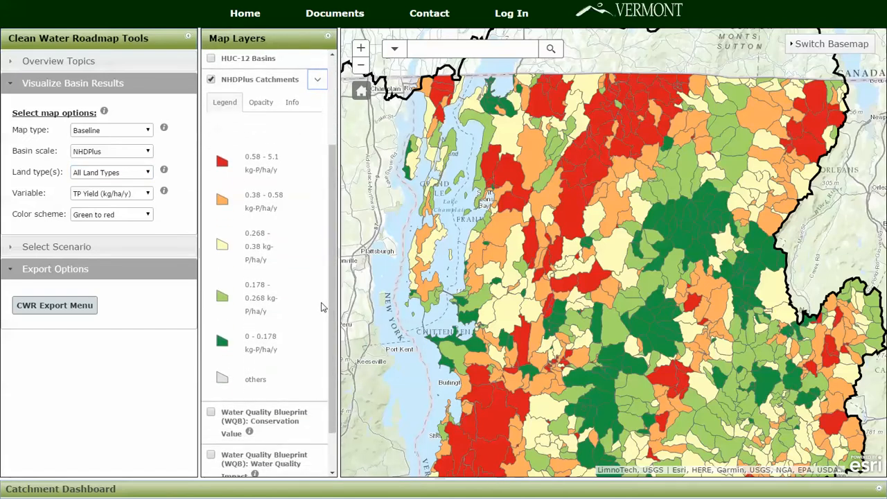
View the basemap beneath NHDPlus Catchments by lowering its opacity to minimum, restore 100, and check the layer's description.
left_click(264, 104)
left_click_drag(310, 251, 211, 255)
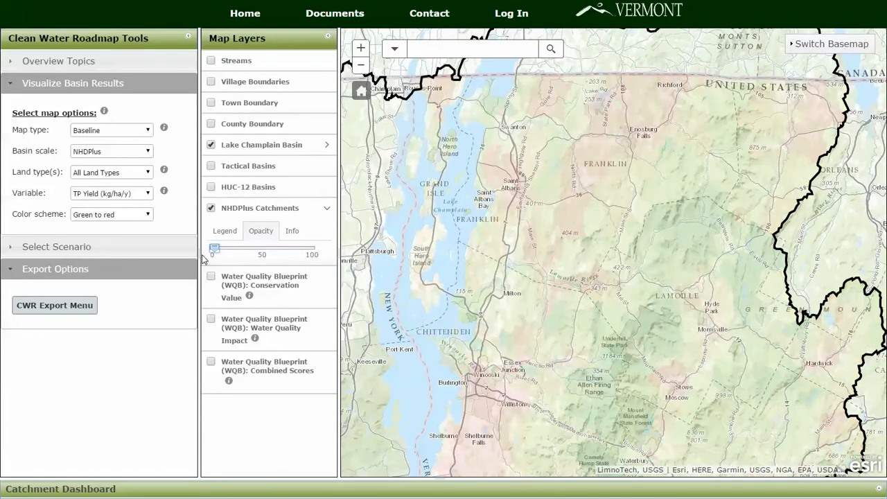
left_click_drag(213, 258, 328, 250)
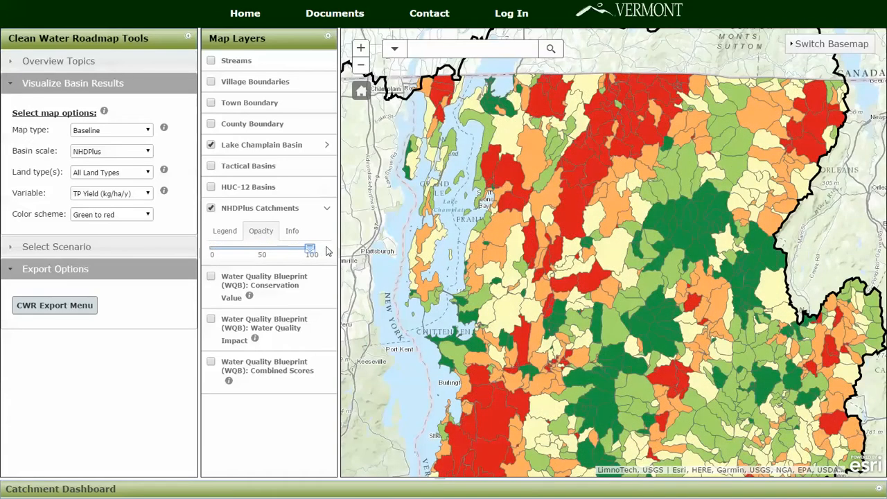
left_click(294, 233)
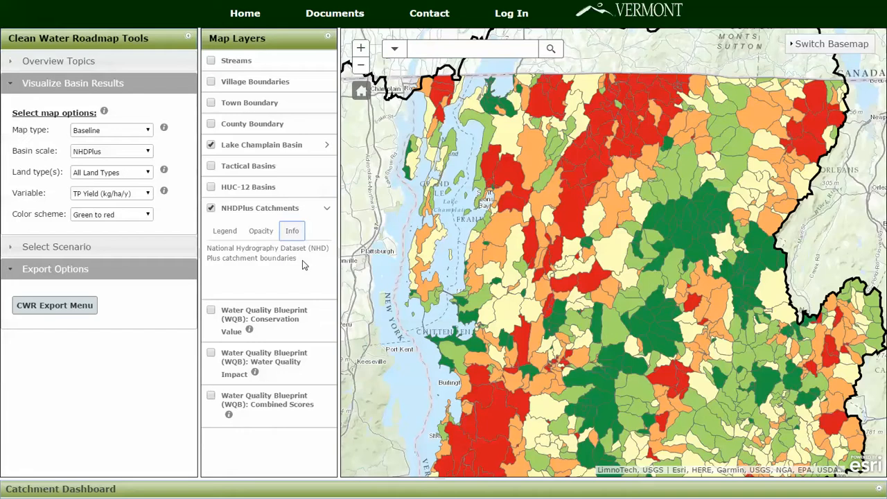
left_click(231, 233)
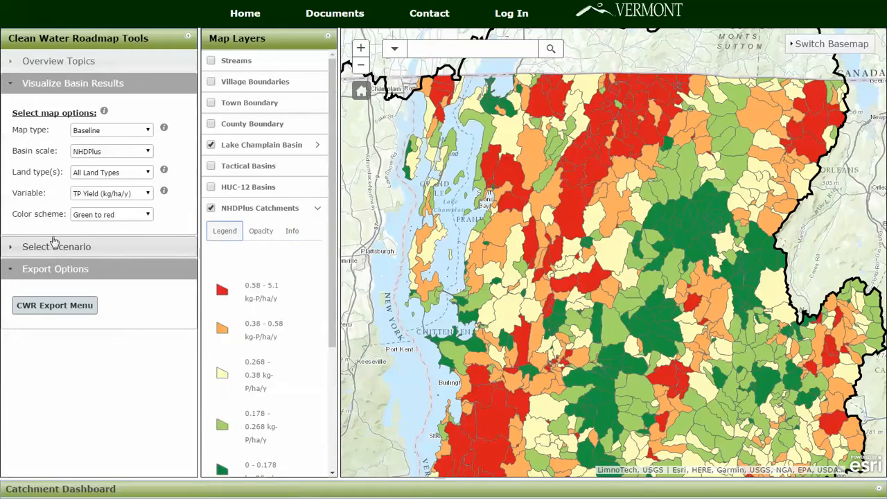
Set the map variable to TP Load (kg/y) and show the NHDPlus Catchments legend for it.
left_click(144, 194)
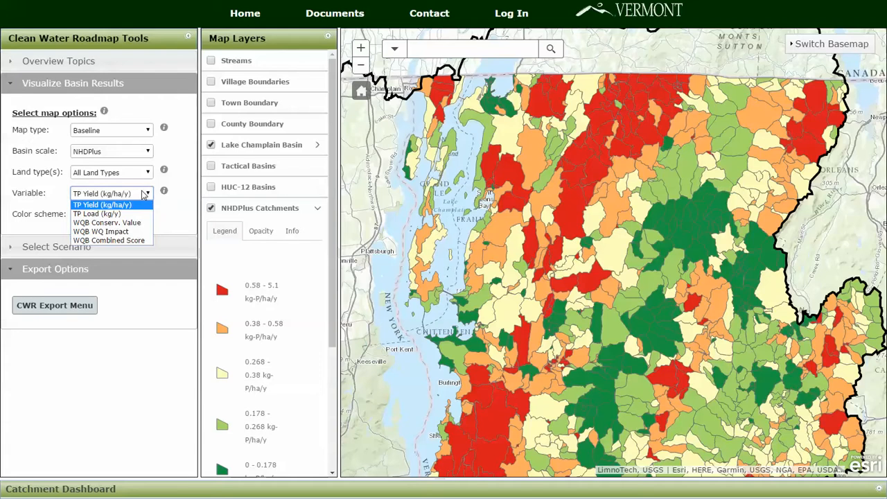
left_click(97, 215)
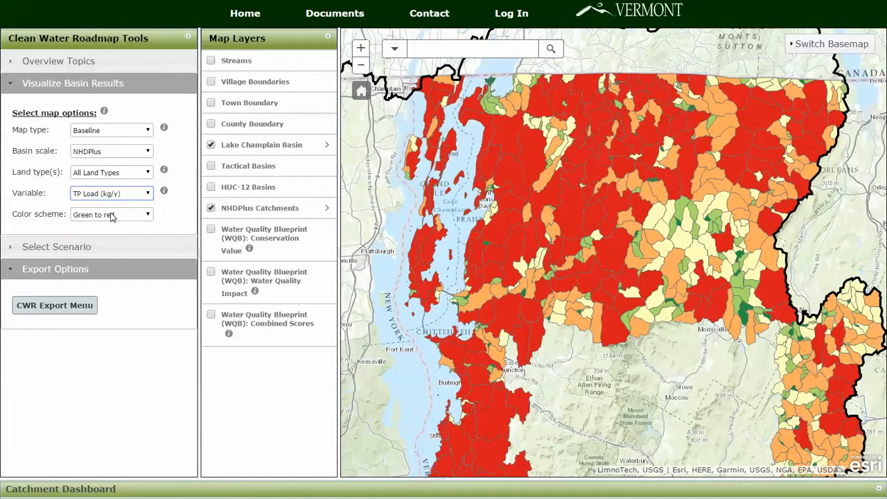
left_click(327, 208)
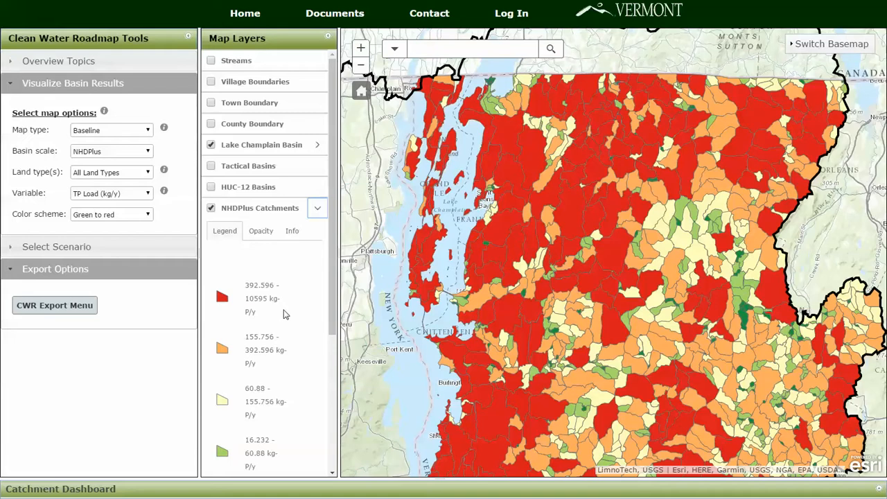
left_click(148, 195)
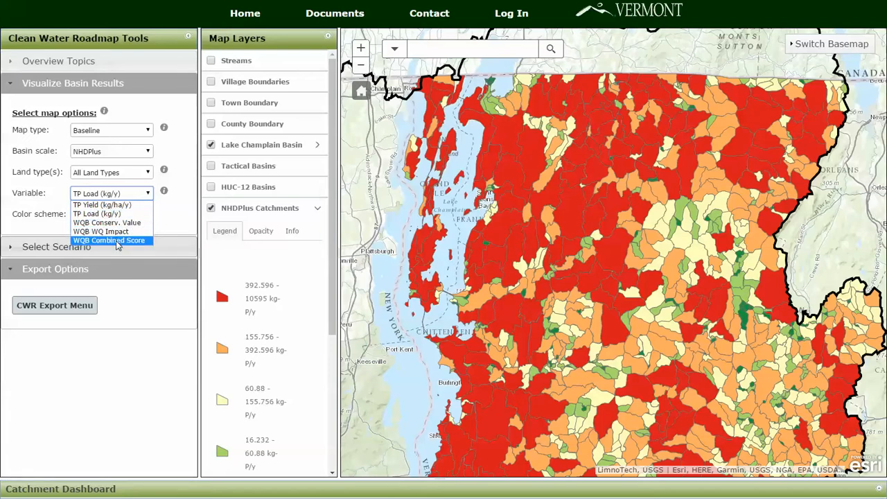
left_click(147, 194)
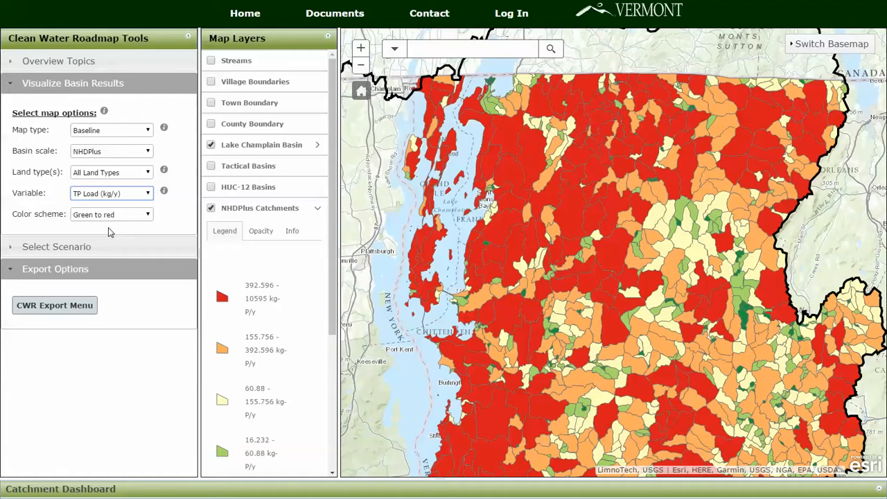
Display the village, town and county boundaries over the catchments around St Albans.
left_click(211, 103)
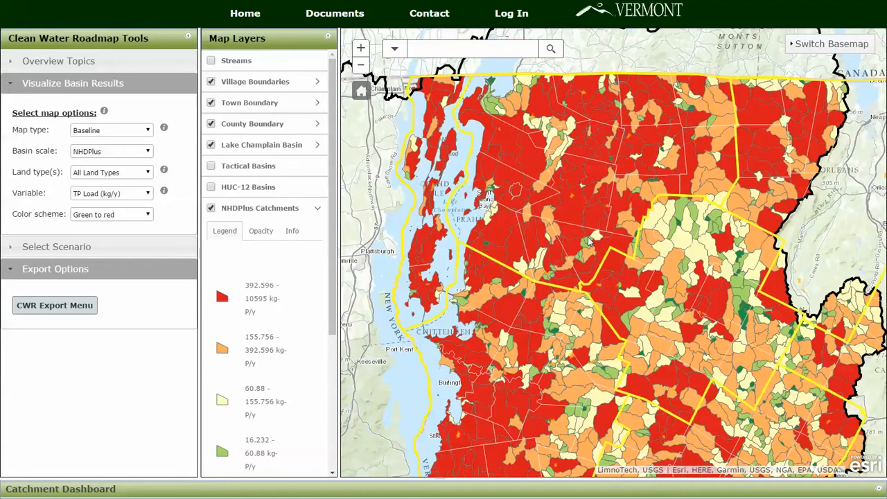
scroll(589, 241, "up", 1)
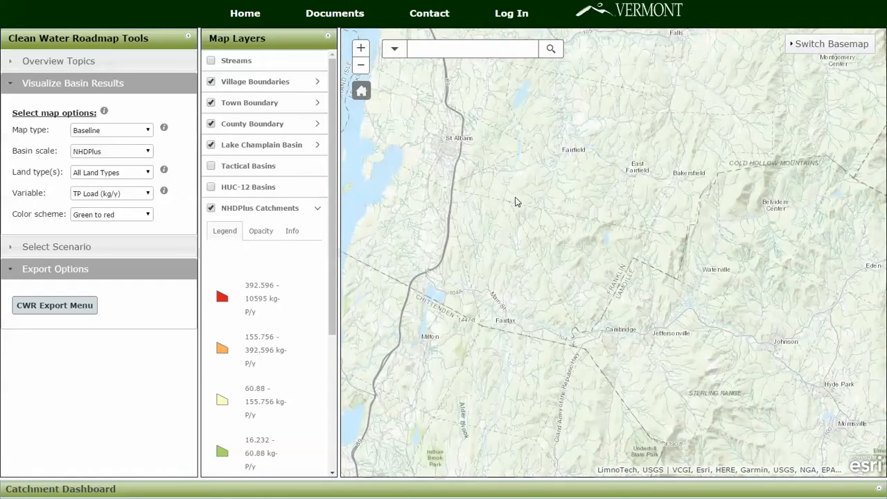
left_click_drag(517, 185, 575, 306)
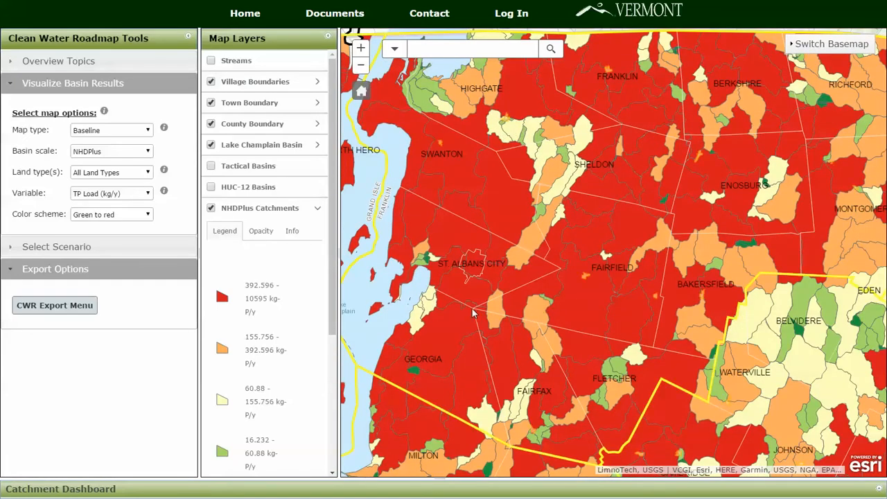
Display the Tactical Basins and HUC-12 Basins layers over the catchment map.
left_click(210, 167)
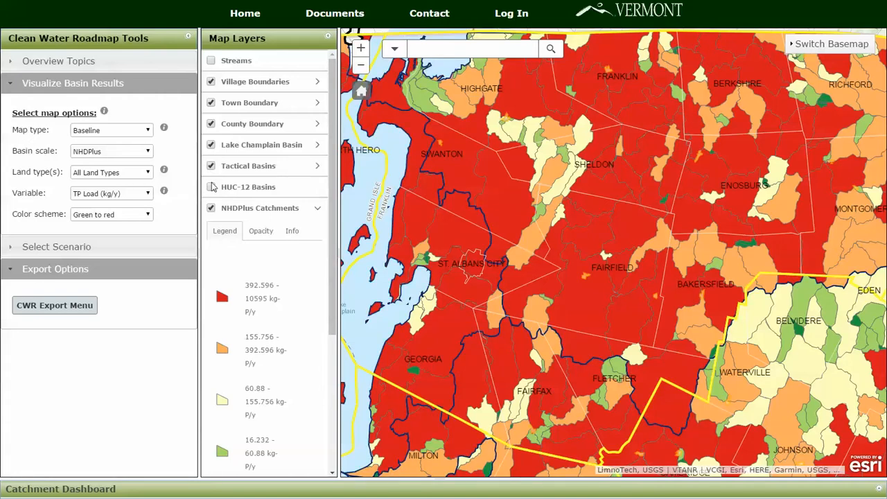
left_click(211, 188)
scroll(328, 331, "down", 3)
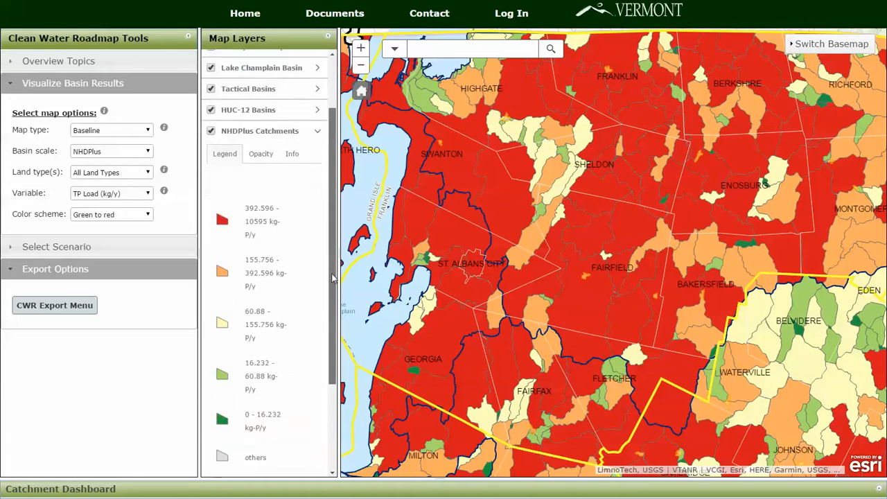
scroll(328, 331, "up", 3)
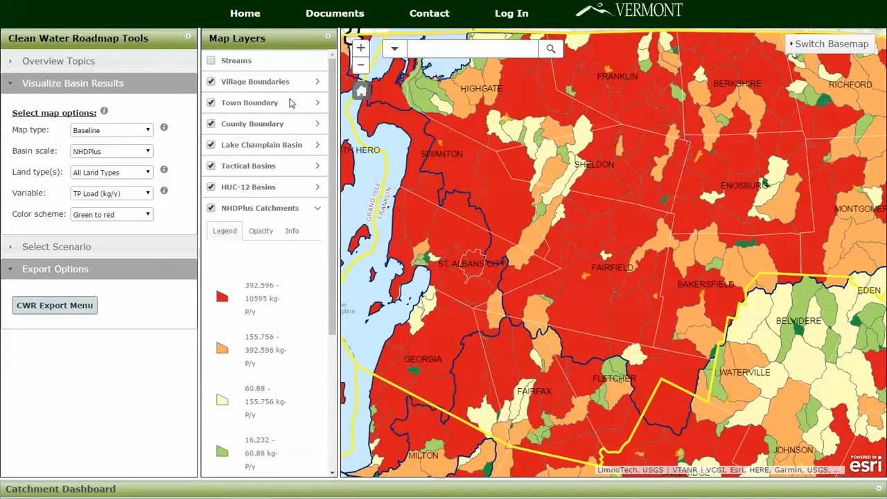
Hide the village, town and county boundaries and the Tactical Basins and HUC-12 Basins layers, keeping Lake Champlain Basin on.
left_click(210, 82)
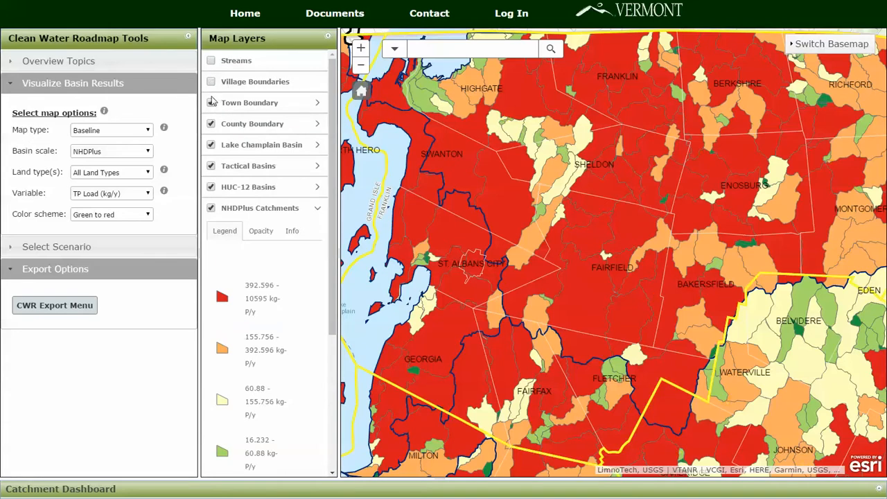
left_click(210, 103)
left_click(210, 124)
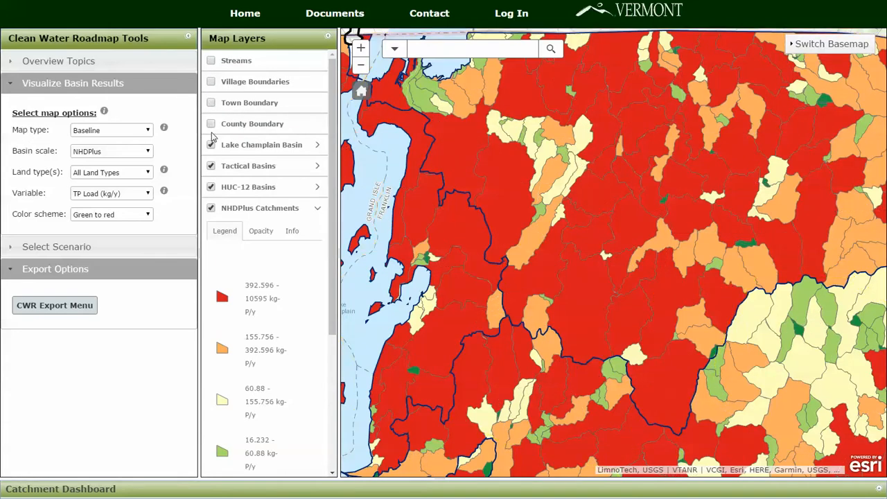
left_click(210, 146)
left_click(211, 146)
left_click(210, 166)
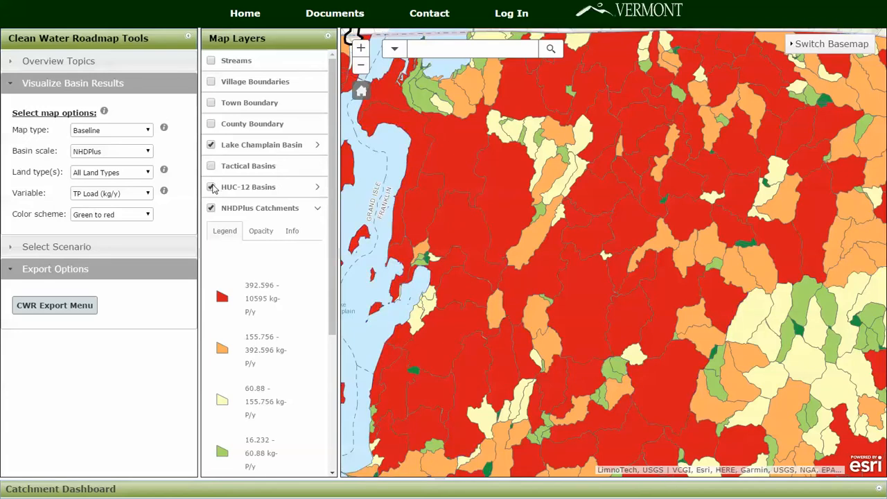
left_click(212, 187)
Set the basin scale to Tactical Basin and show the full Lake Champlain Basin extent.
scroll(631, 224, "up", 1)
scroll(631, 225, "up", 1)
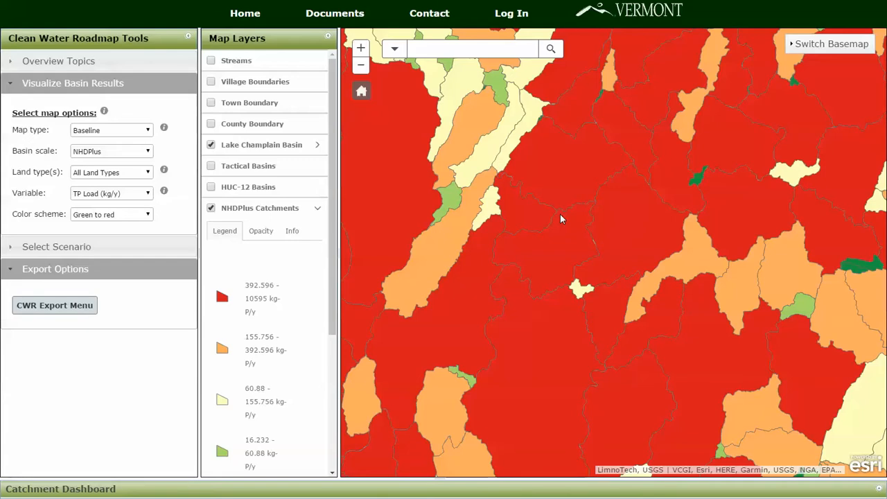
left_click(149, 153)
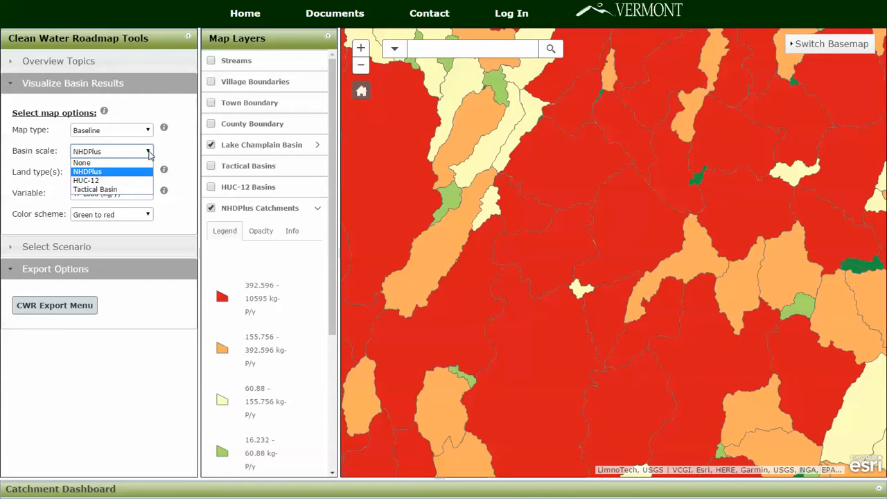
left_click(110, 190)
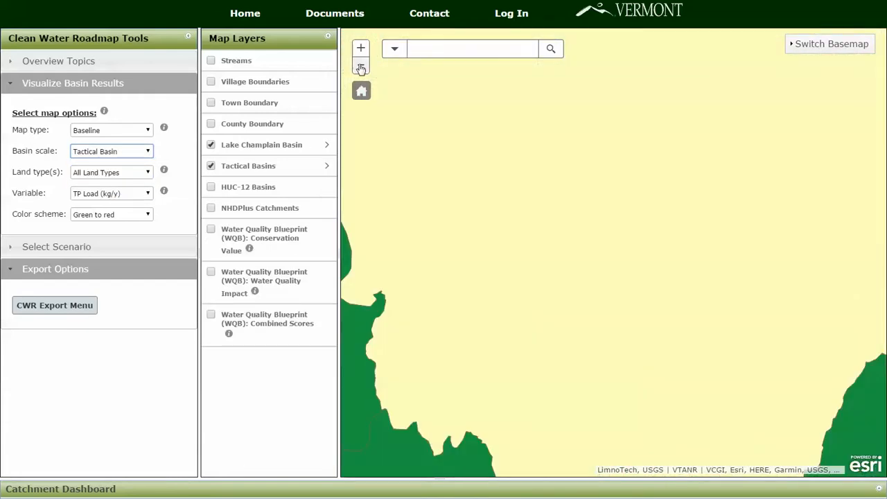
left_click(366, 97)
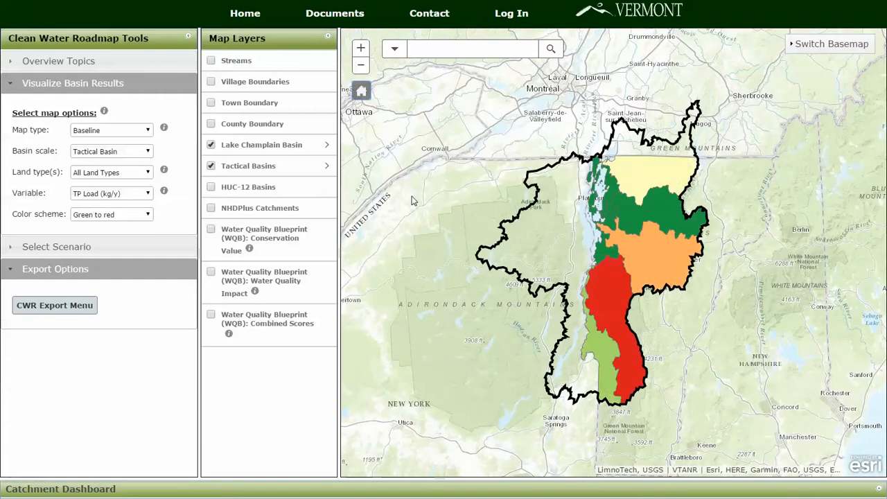
left_click_drag(486, 231, 472, 161)
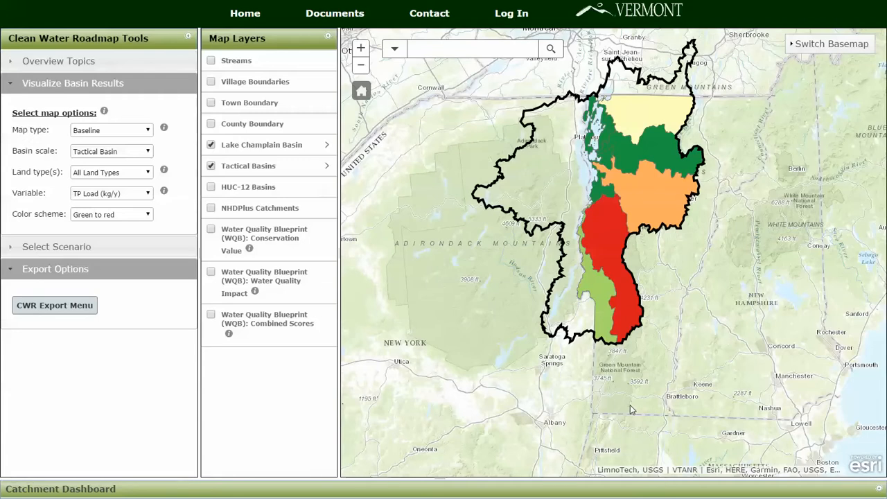
Open the Catchment Dashboard and enlarge it until the whole baseline summary table fits.
left_click(878, 492)
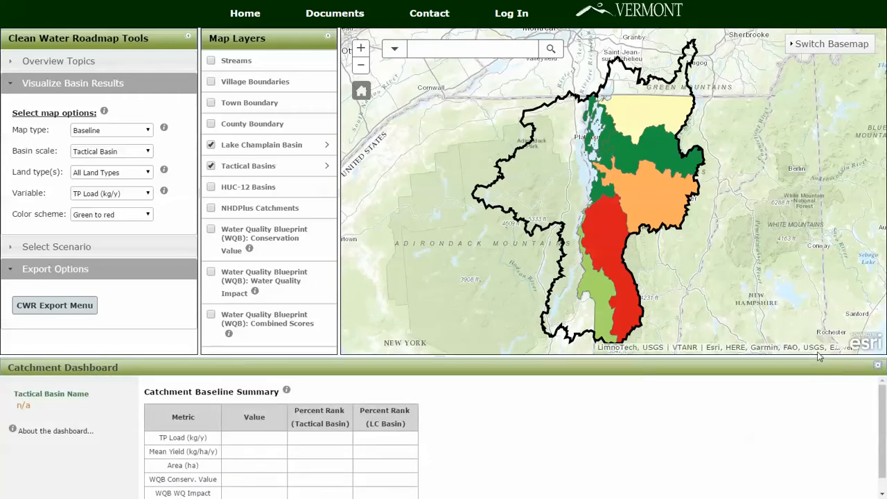
left_click_drag(816, 355, 804, 309)
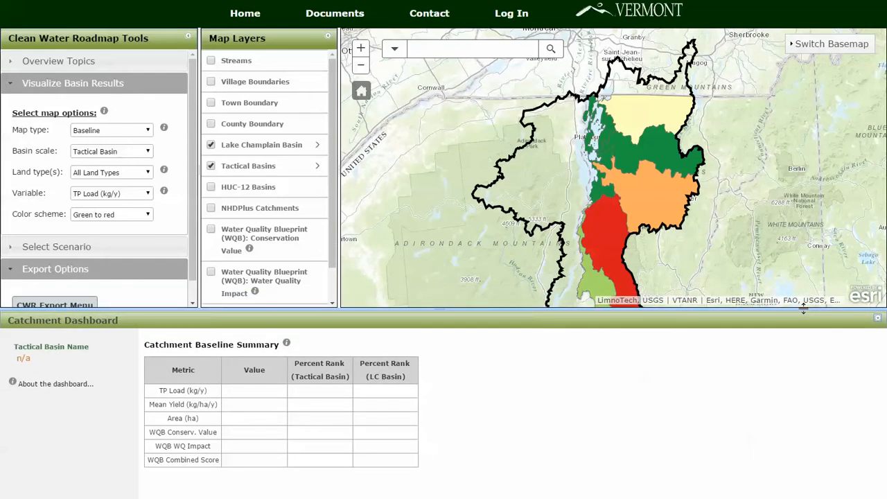
left_click_drag(804, 310, 779, 271)
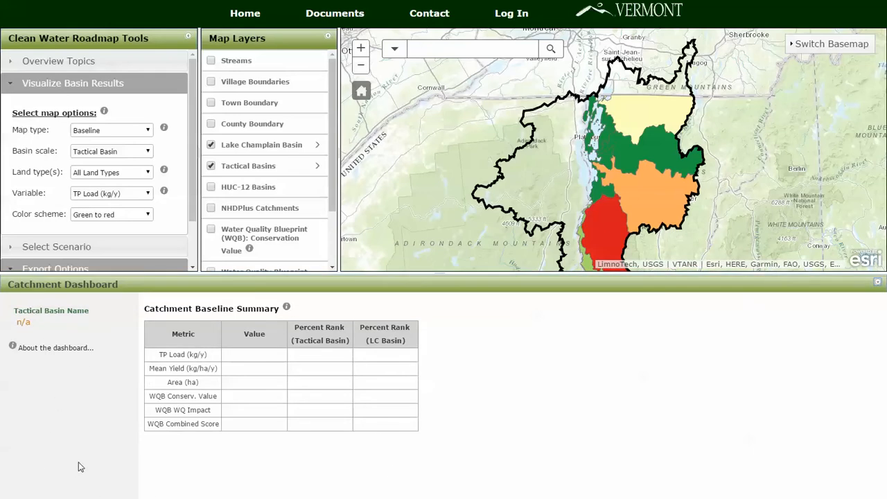
Read the explanation of what the Catchment Dashboard shows and close it.
left_click(14, 349)
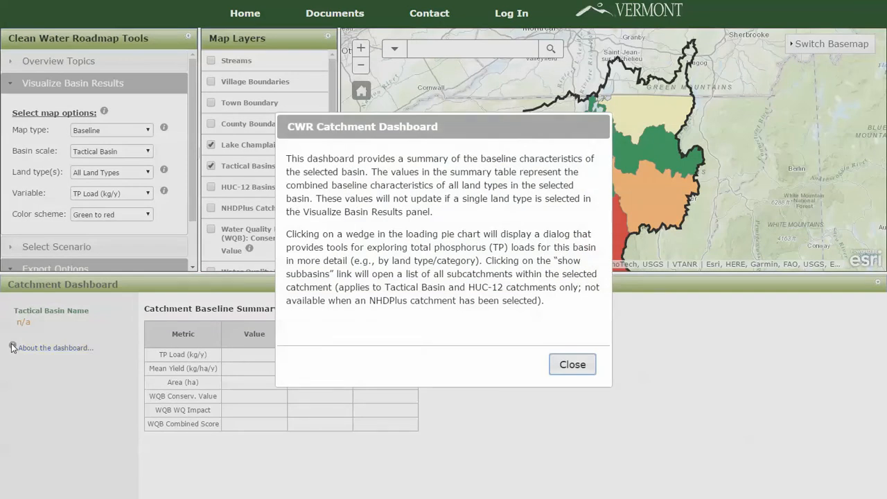
left_click(571, 365)
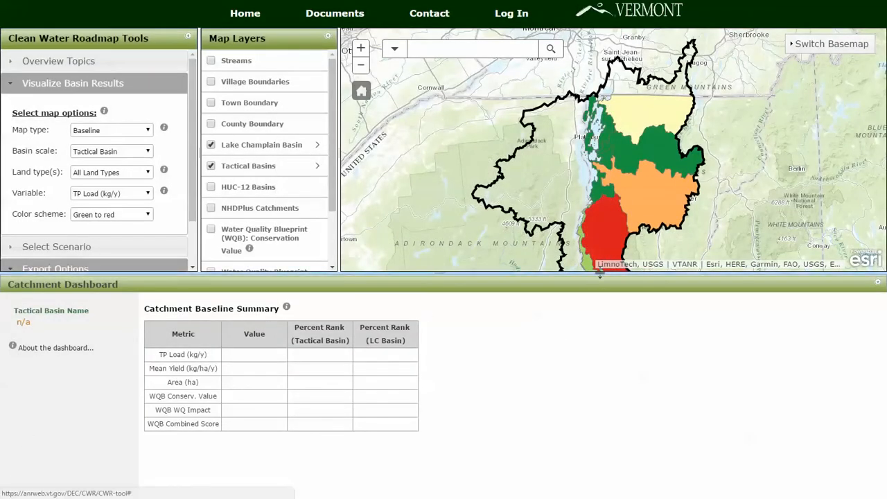
View the baseline summary of the Otter Creek - Little Otter Creek - Lewis Creek tactical basin, and clear that basin selection.
left_click_drag(598, 276, 601, 323)
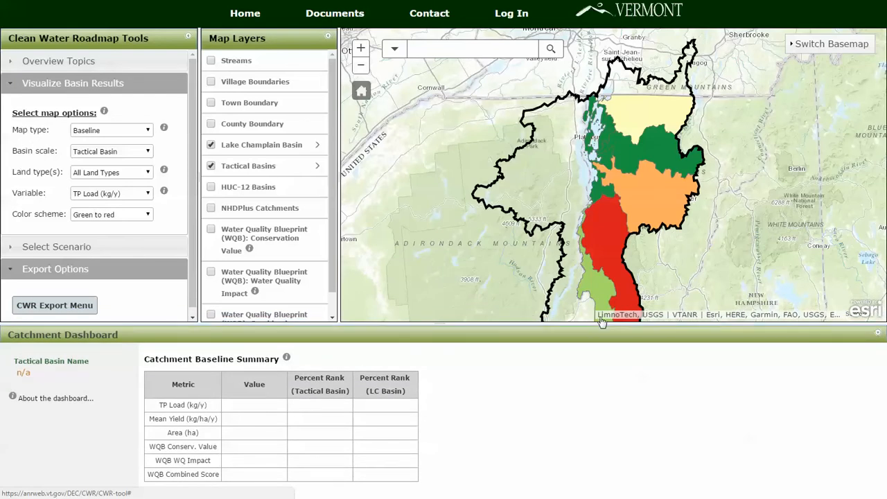
left_click_drag(652, 201, 653, 197)
left_click_drag(654, 152, 654, 139)
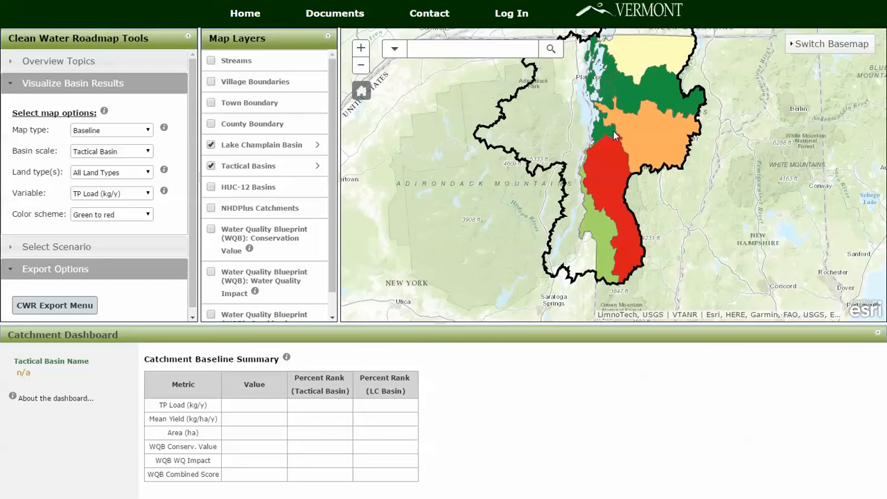
left_click(610, 168)
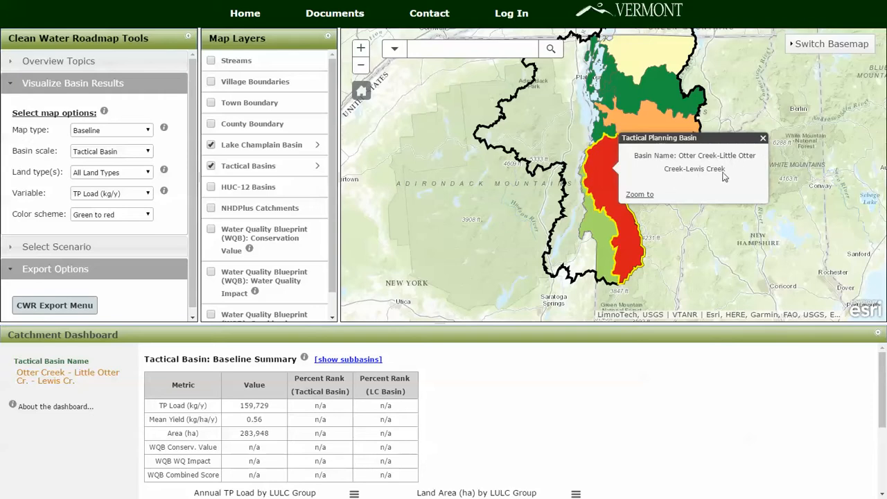
left_click(762, 140)
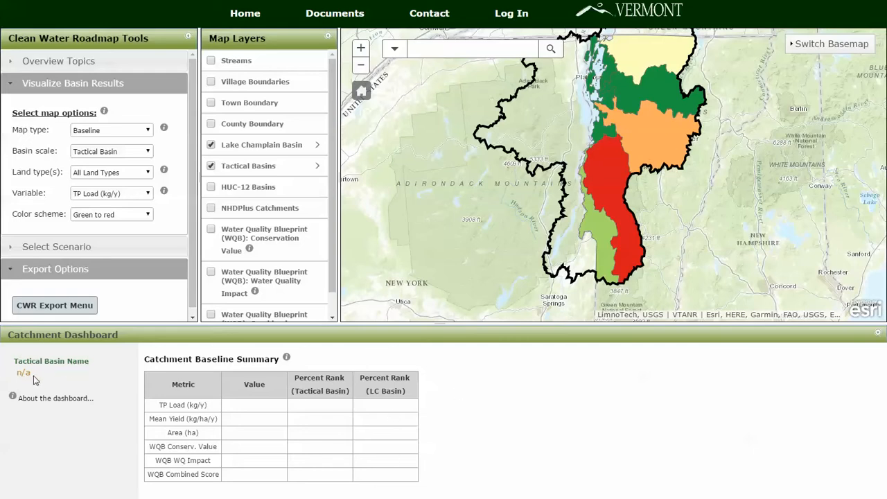
Select the Southern Lake Champlain basin and examine the land use shares in its annual TP load pie chart.
left_click(600, 234)
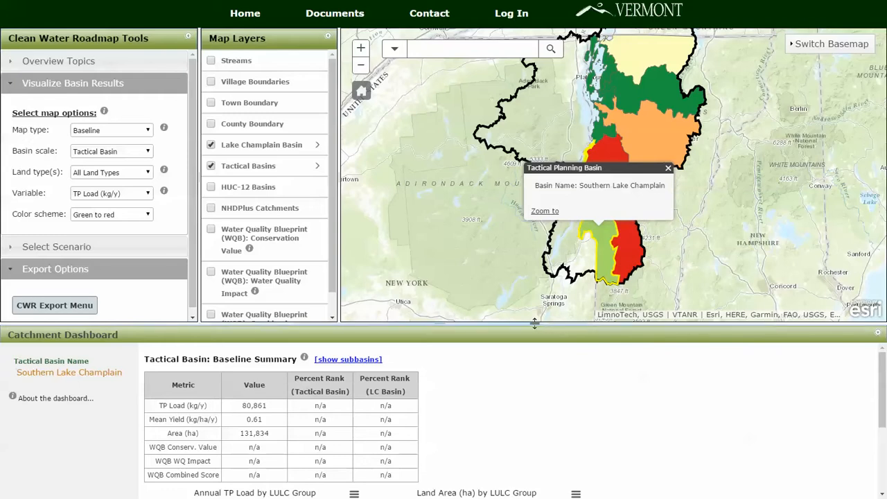
left_click_drag(535, 322, 531, 145)
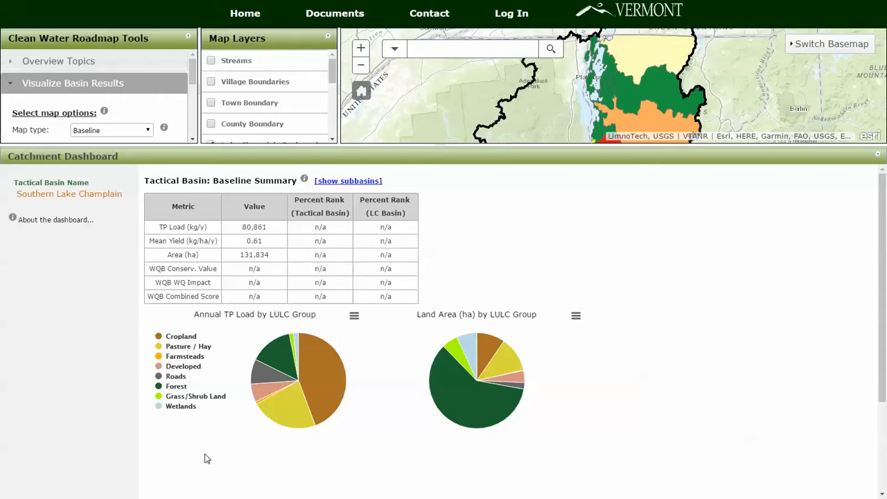
mouse_move(290, 415)
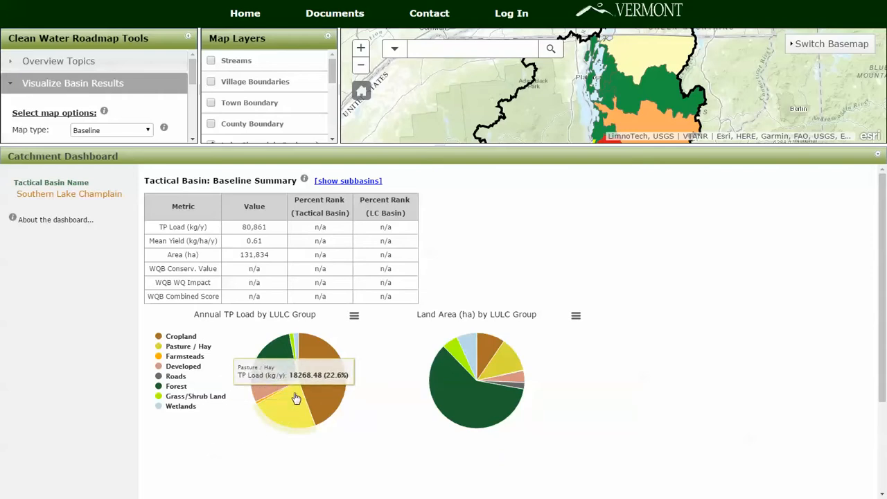
mouse_move(311, 382)
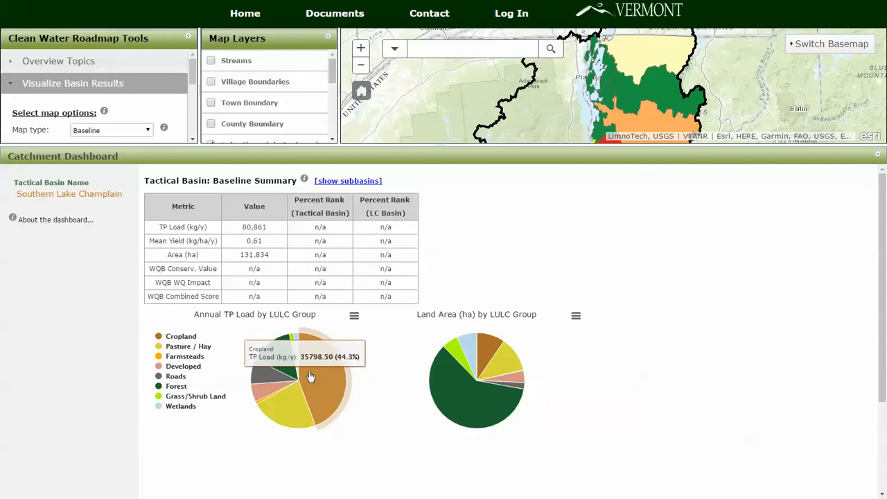
mouse_move(284, 369)
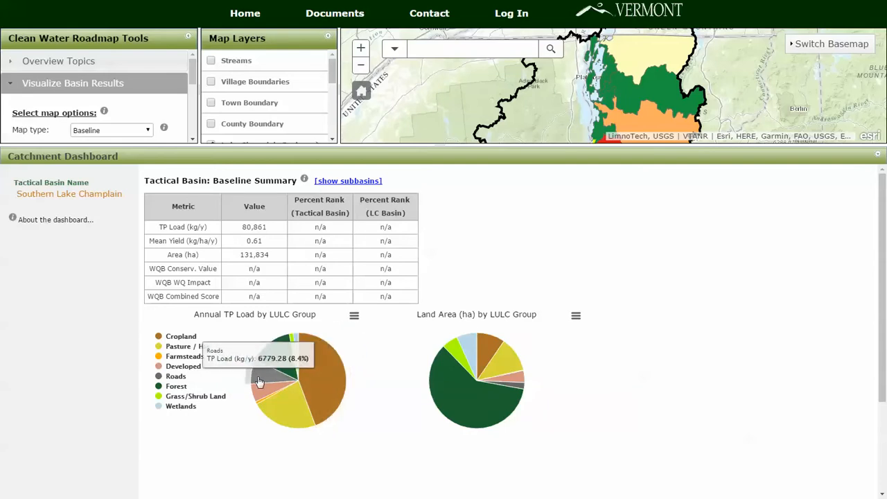
mouse_move(258, 380)
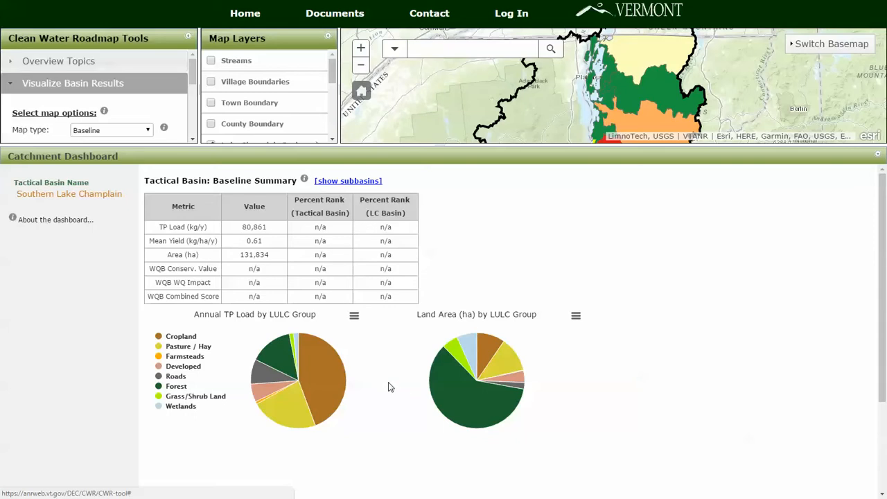
Read the explanation of the values in the baseline summary table and close it.
left_click(304, 180)
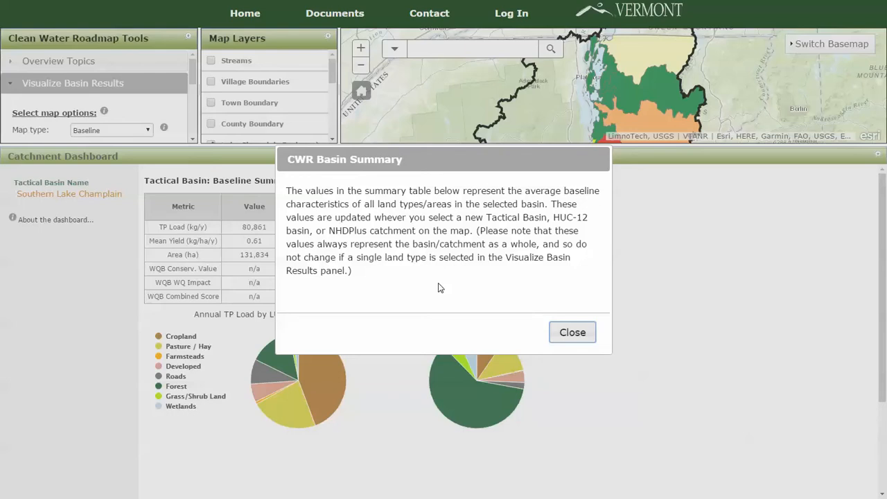
left_click(572, 332)
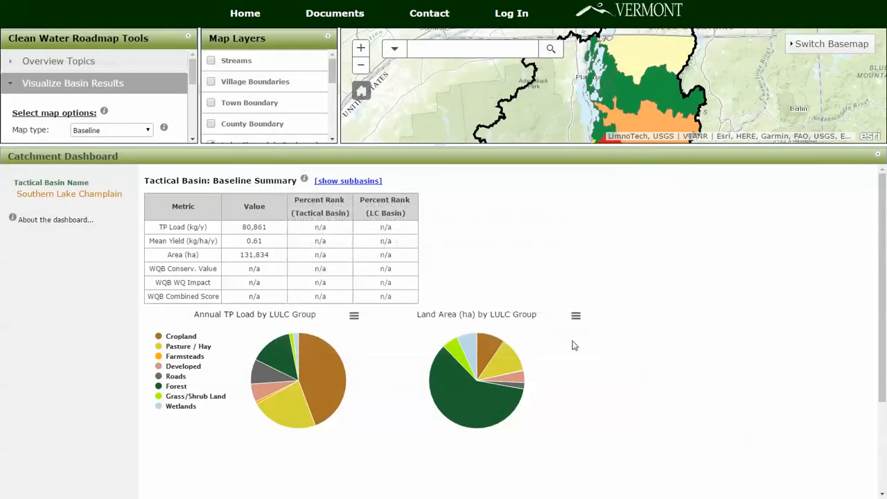
Give the map more room and display the baseline summaries of the Missisquoi basin and the Lamoille basin in turn.
left_click_drag(570, 145, 561, 203)
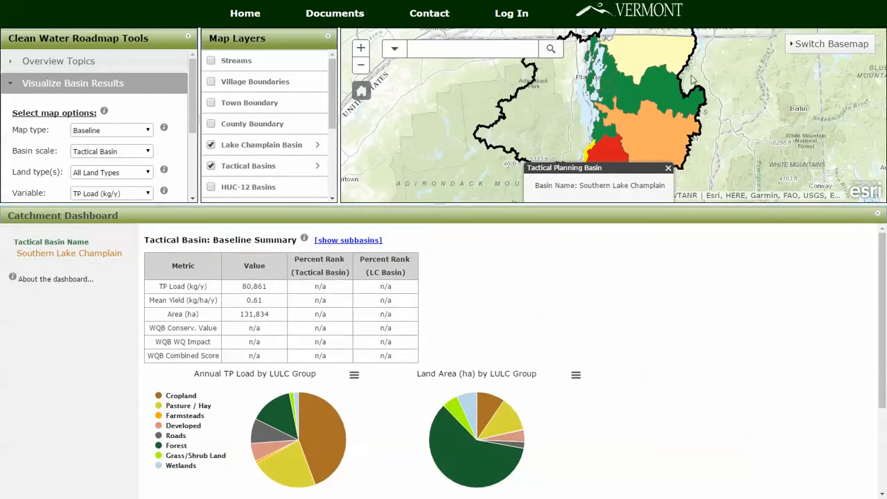
left_click(630, 62)
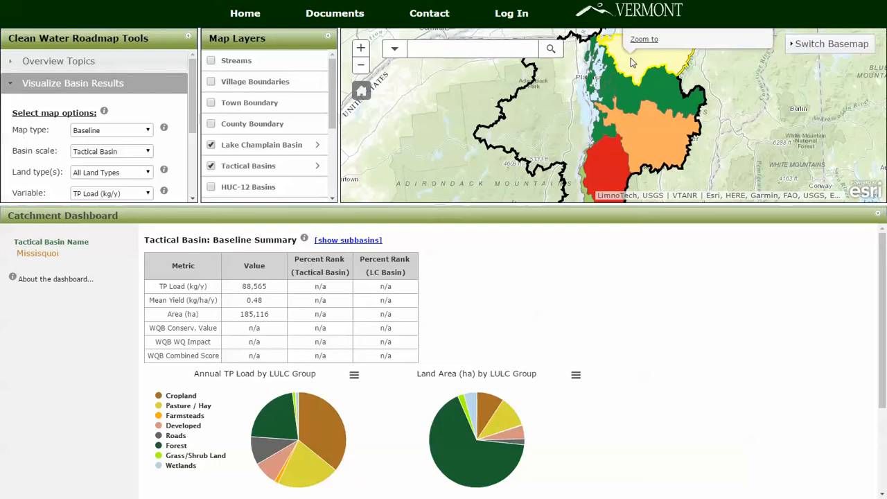
left_click(622, 95)
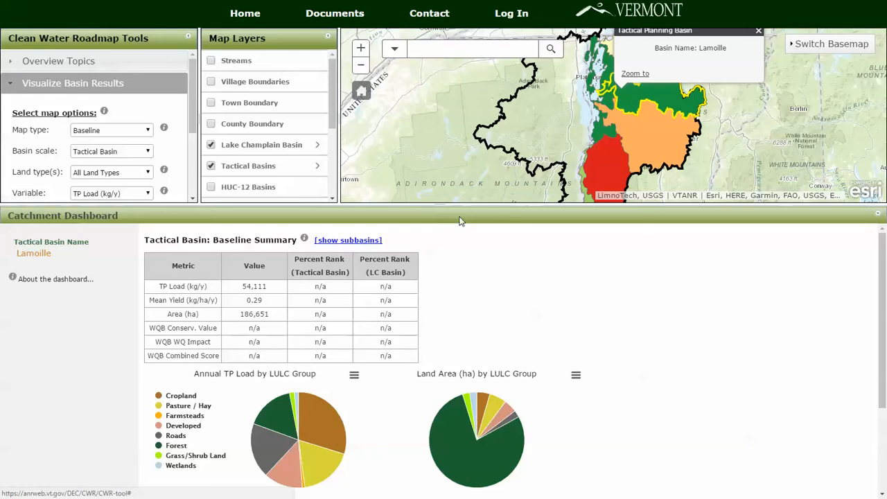
mouse_move(472, 205)
left_mouse_down()
mouse_move(475, 217)
mouse_move(474, 208)
left_mouse_up()
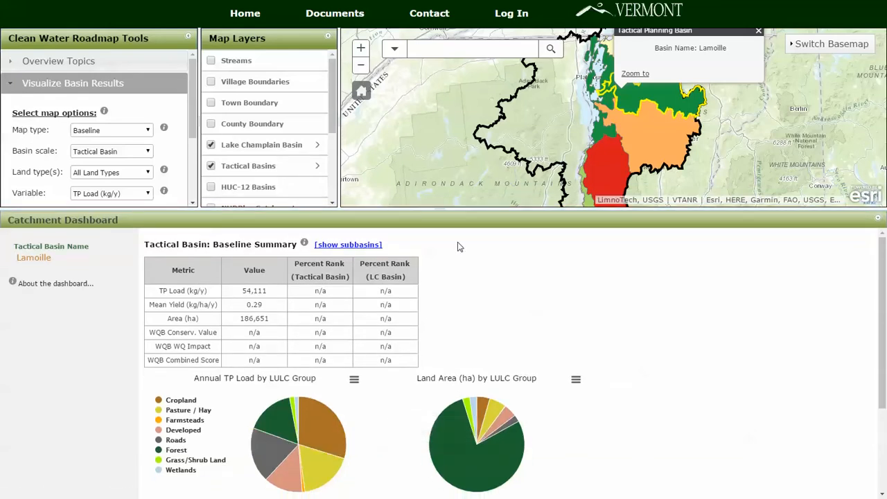
Review the subbasin inventory for the Lamoille tactical basin and close it.
left_click(358, 245)
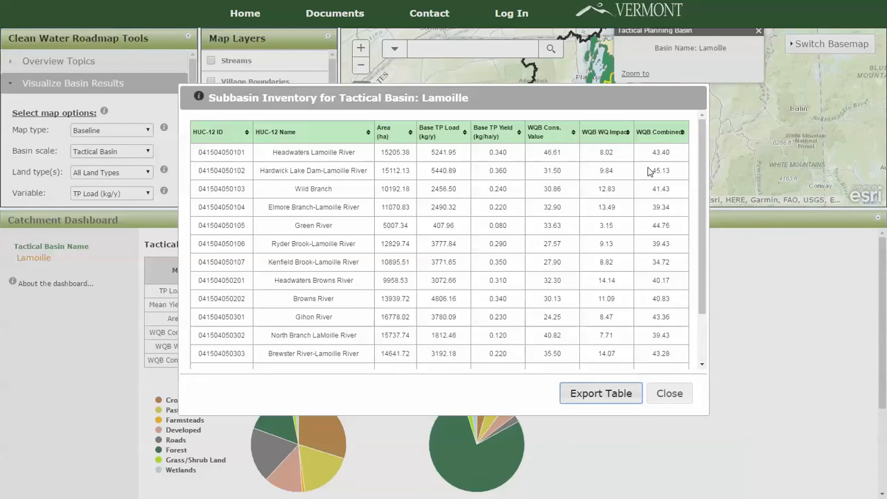
left_click_drag(701, 169, 706, 194)
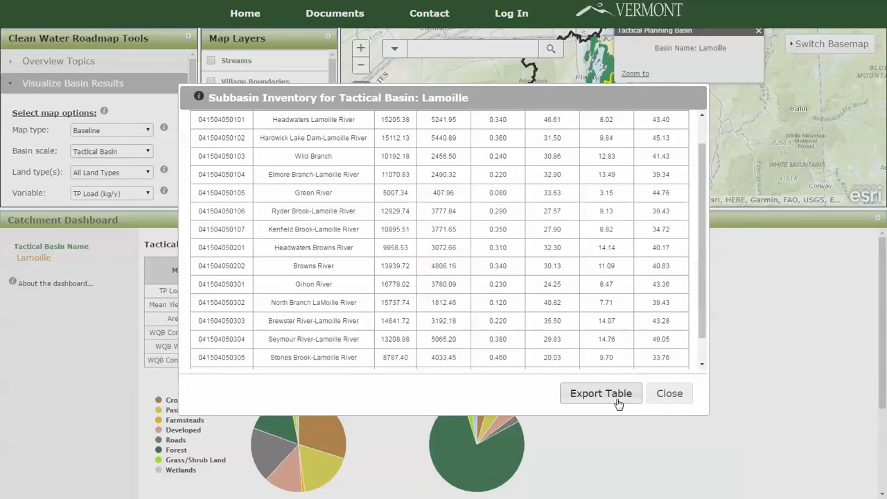
left_click(669, 394)
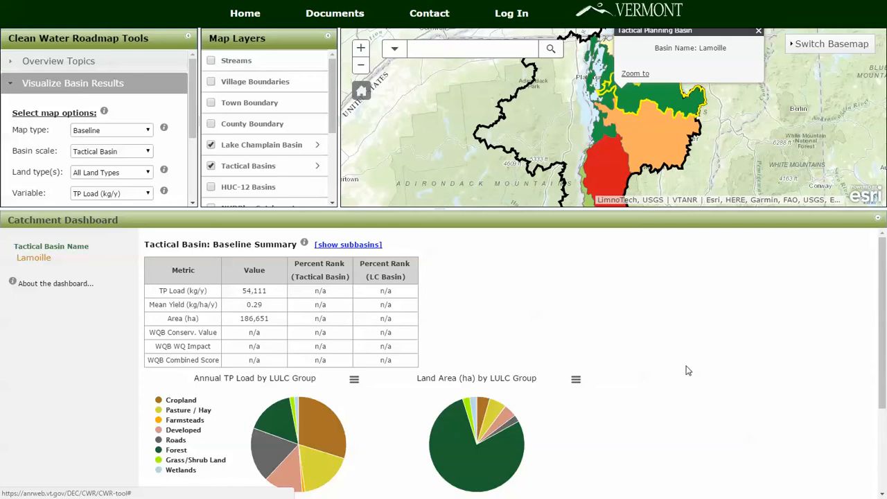
Download the Lamoille basin's Annual TP Load by LULC Group chart as a JPEG image and view the downloaded file.
mouse_move(475, 446)
left_click_drag(883, 281, 884, 287)
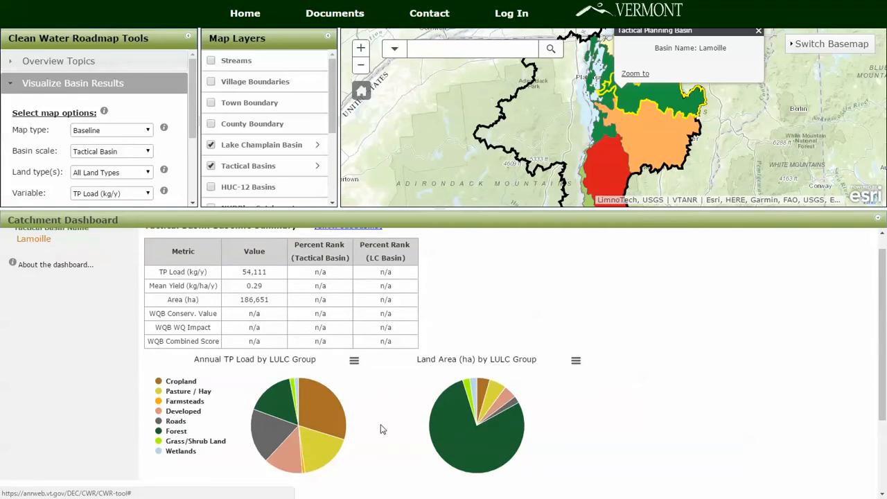
left_click(354, 362)
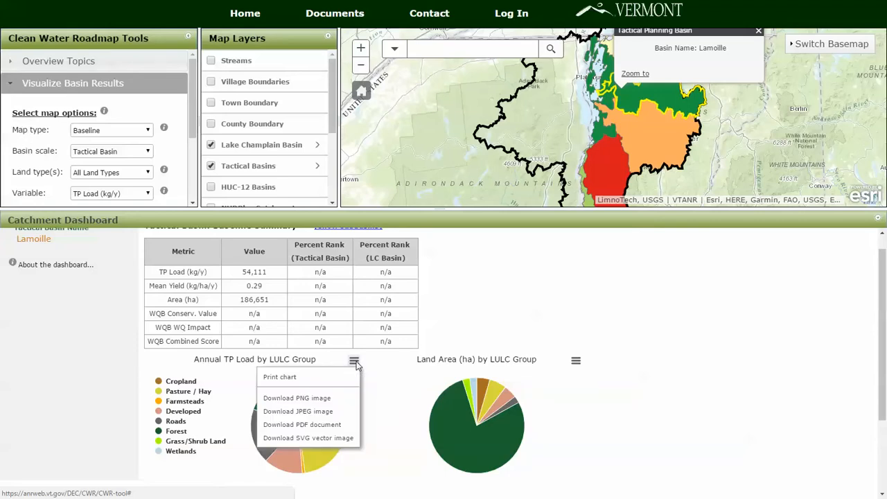
left_click(307, 411)
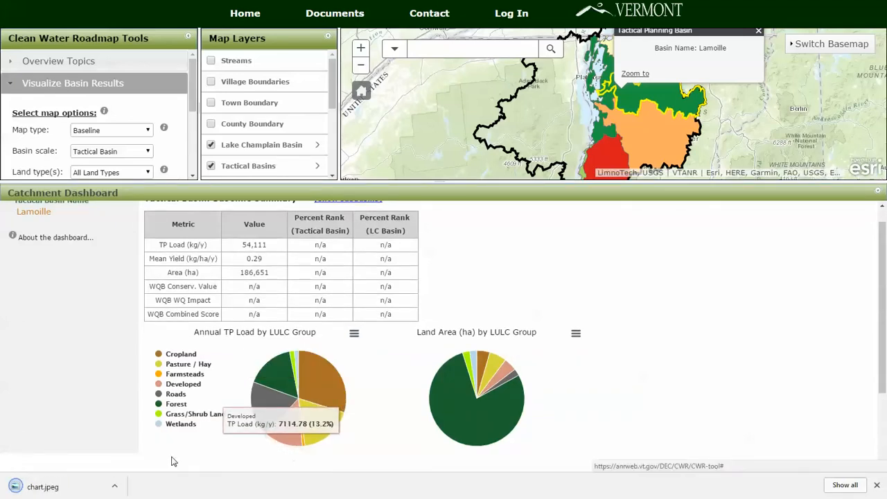
left_click(44, 489)
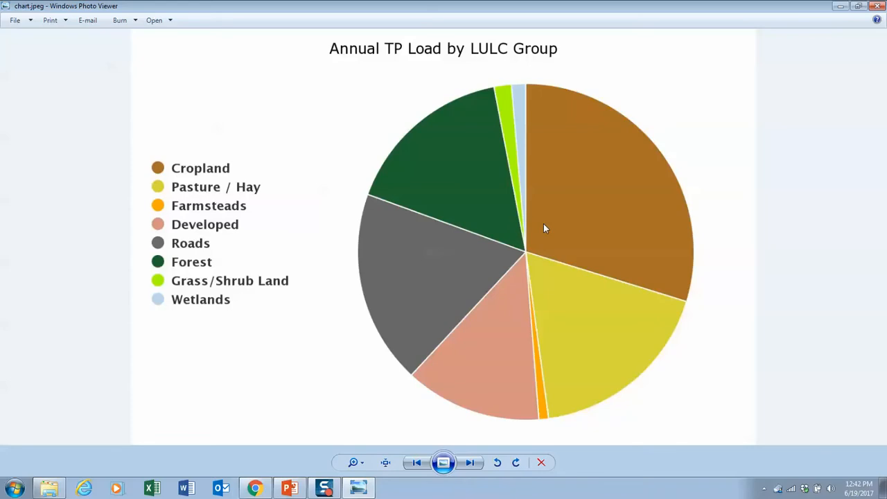
left_click(877, 7)
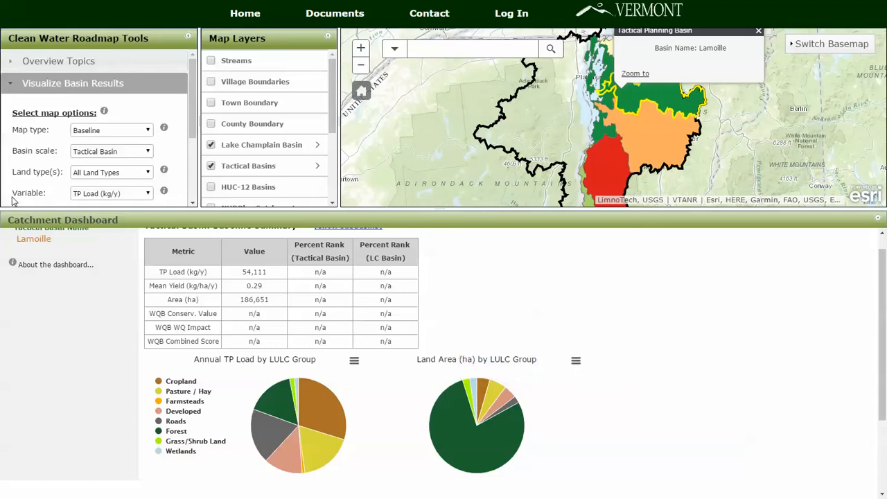
Set the map variable to TP Yield (kg/ha/y).
left_click(148, 194)
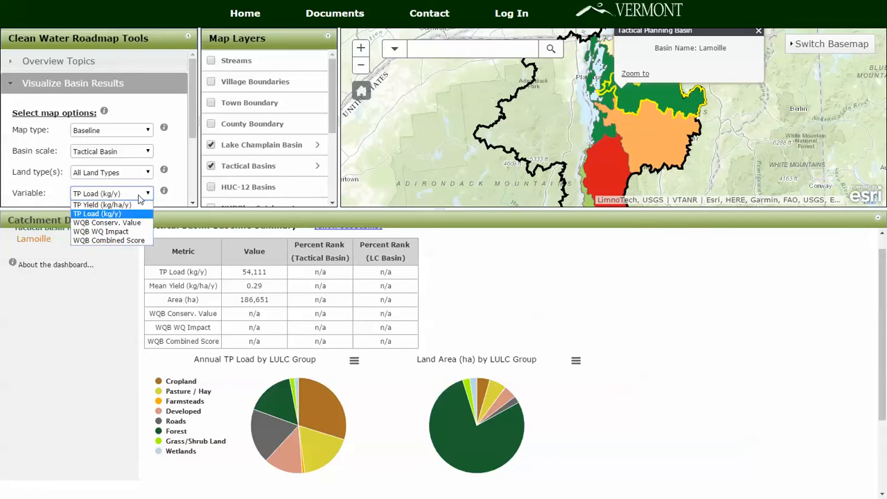
left_click(123, 206)
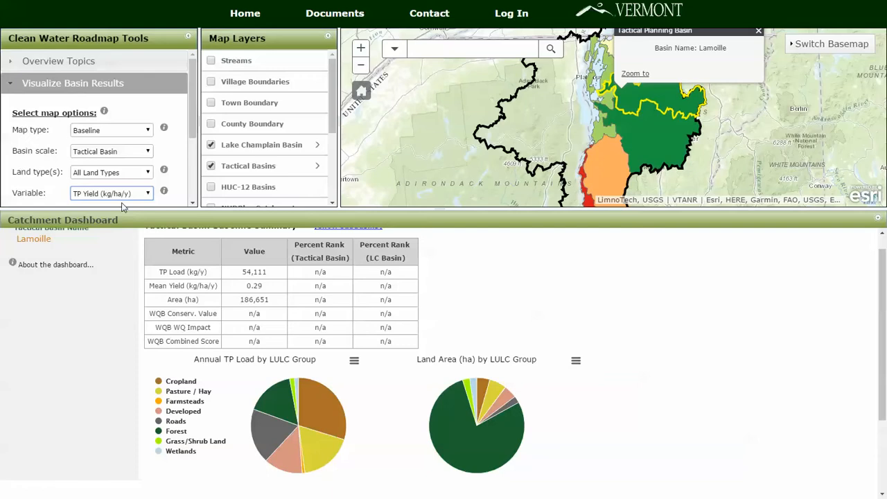
Compare the land use groups in the Lamoille basin's annual TP load and land area pie charts.
mouse_move(320, 416)
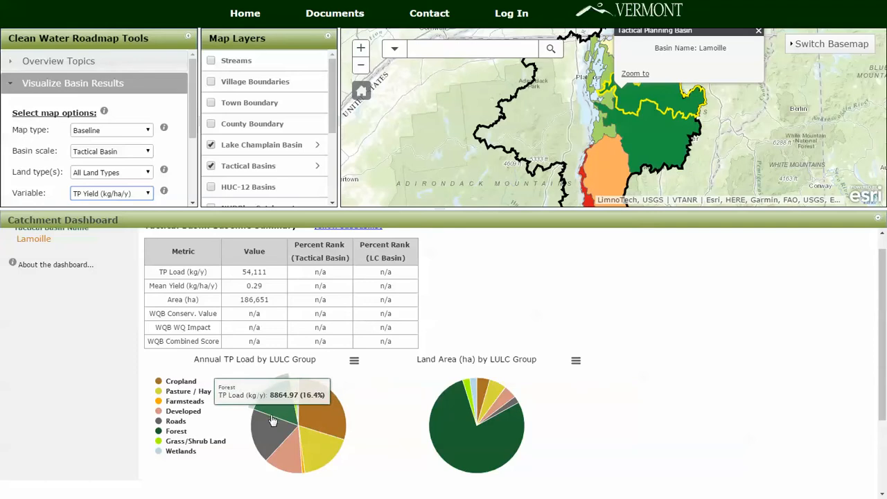
mouse_move(272, 426)
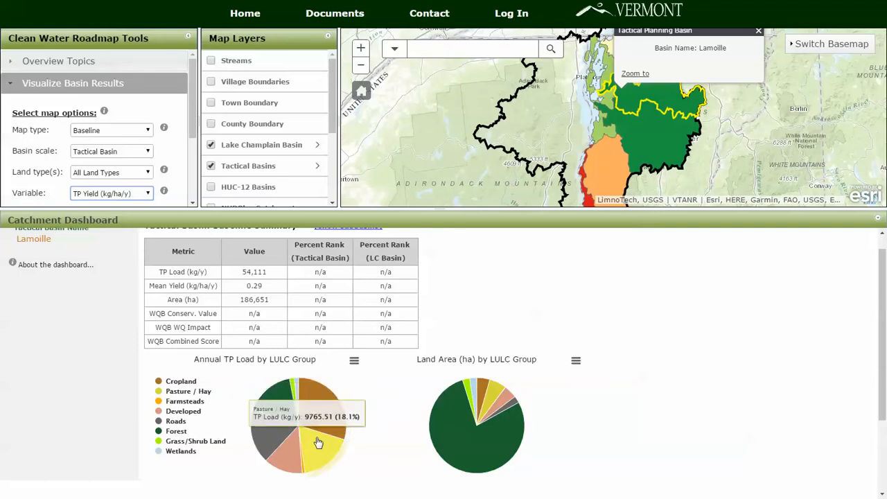
mouse_move(444, 415)
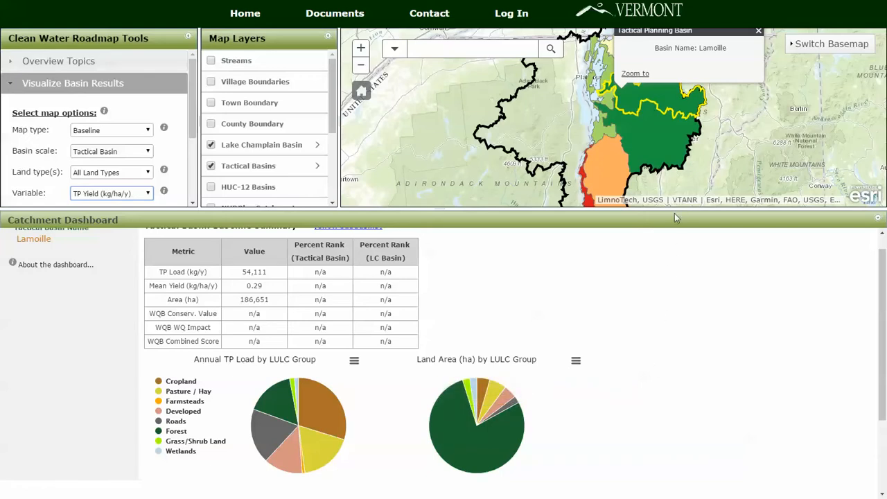
left_click_drag(675, 213, 674, 198)
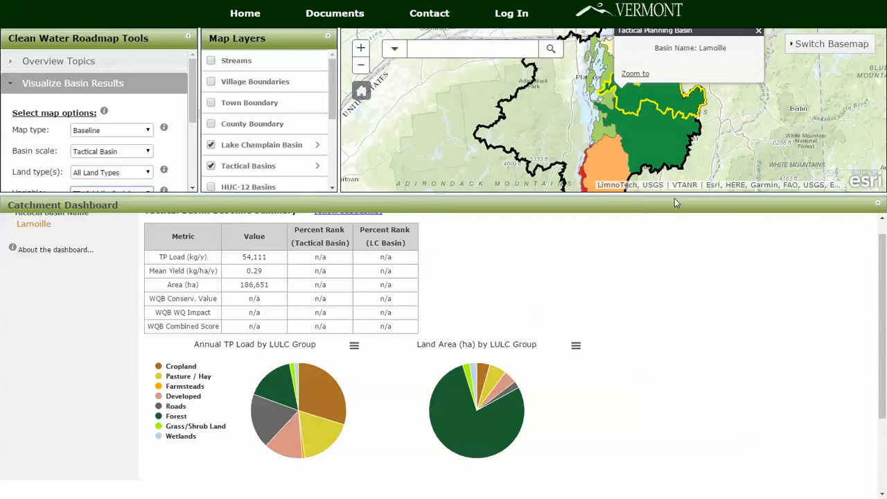
left_click_drag(883, 343, 883, 328)
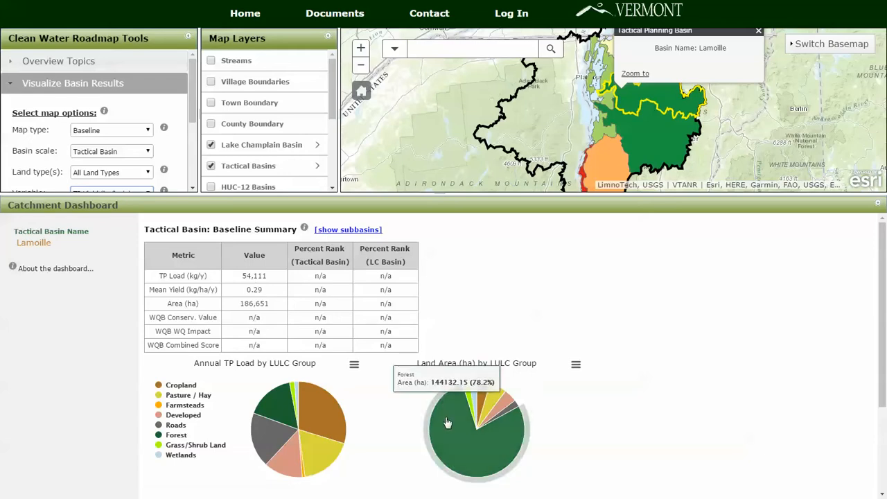
Open the baseline TP loading details for Cropland in the Lamoille basin and examine its annual load chart.
left_click(327, 411)
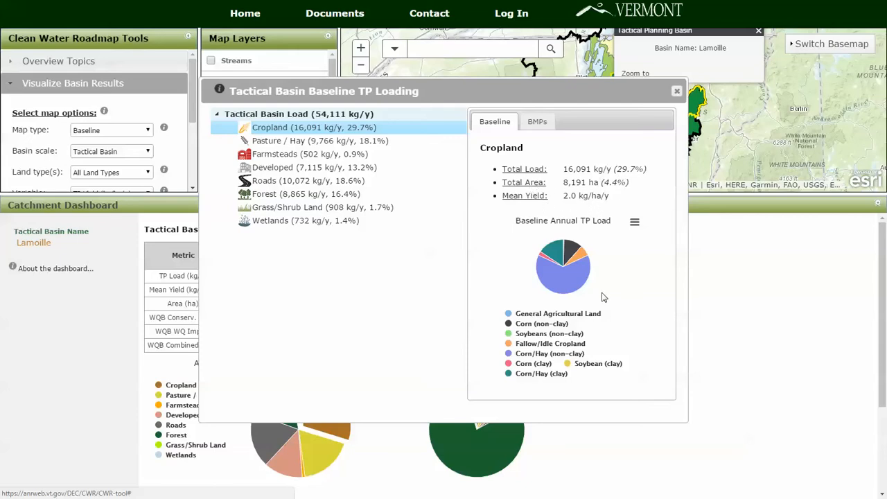
mouse_move(575, 286)
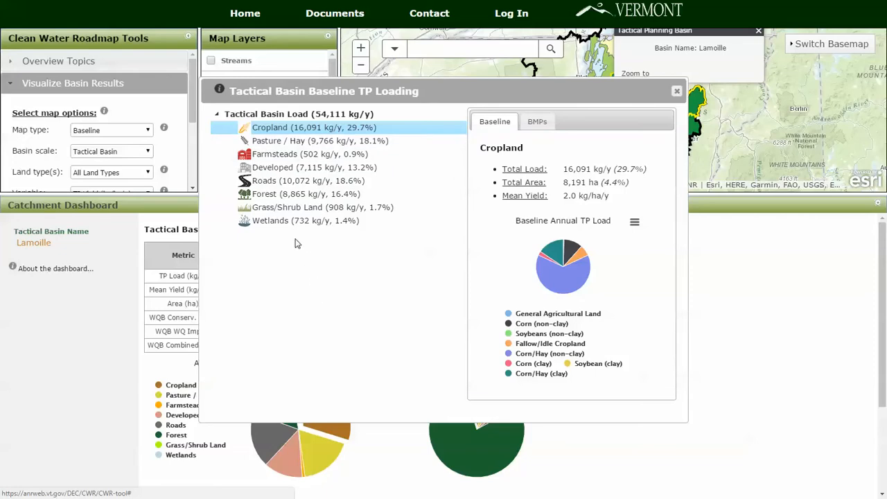
Examine the Lamoille basin's baseline annual TP load charts for Grass/Shrub Land, Pasture / Hay and Developed land.
left_click(283, 210)
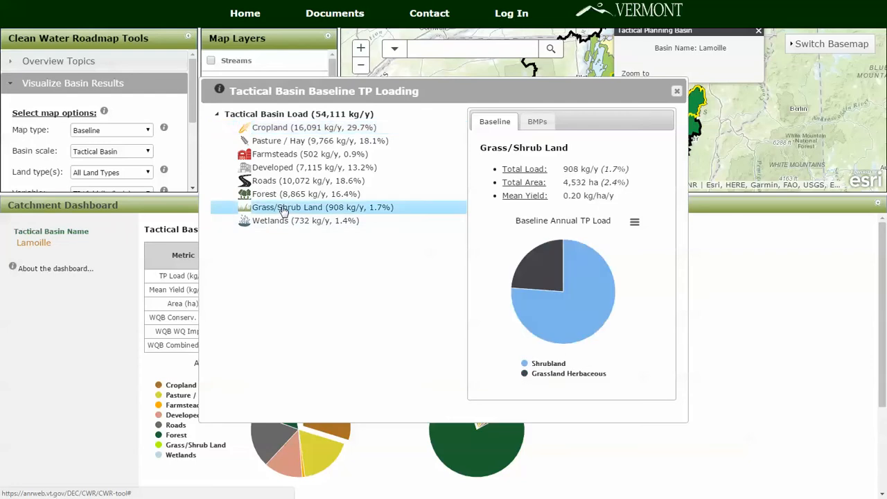
left_click(299, 142)
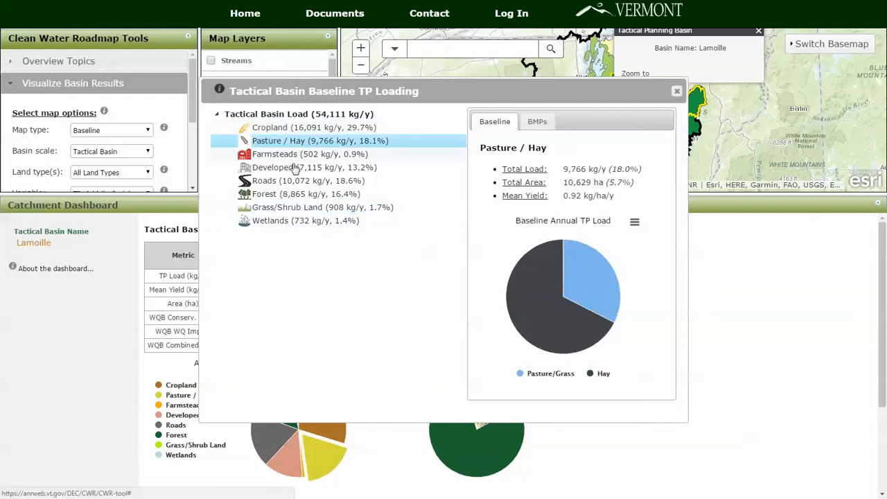
left_click(294, 171)
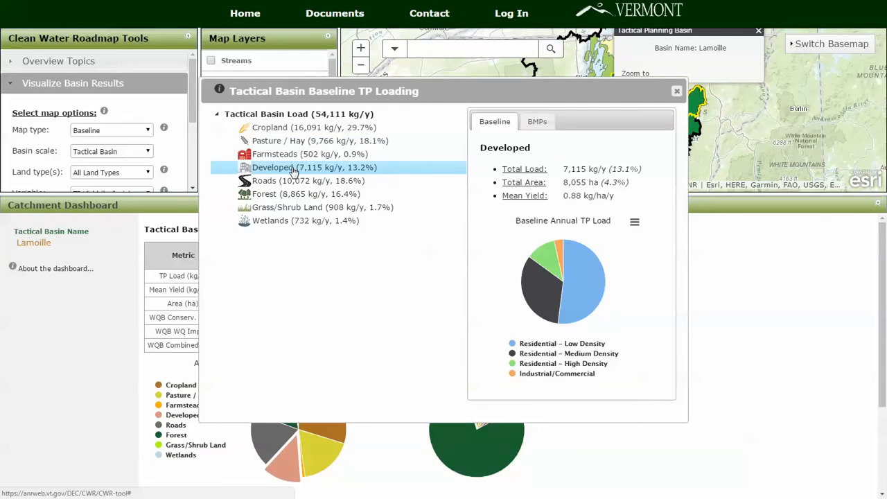
mouse_move(562, 264)
mouse_move(605, 285)
Download the Developed land Baseline Annual TP Load chart as a JPEG image, view the downloaded file and close it.
left_click(635, 223)
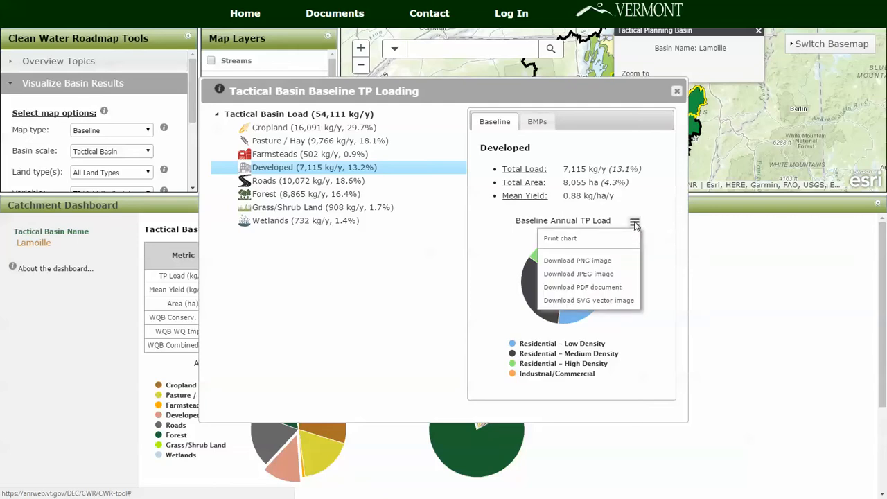
left_click(581, 276)
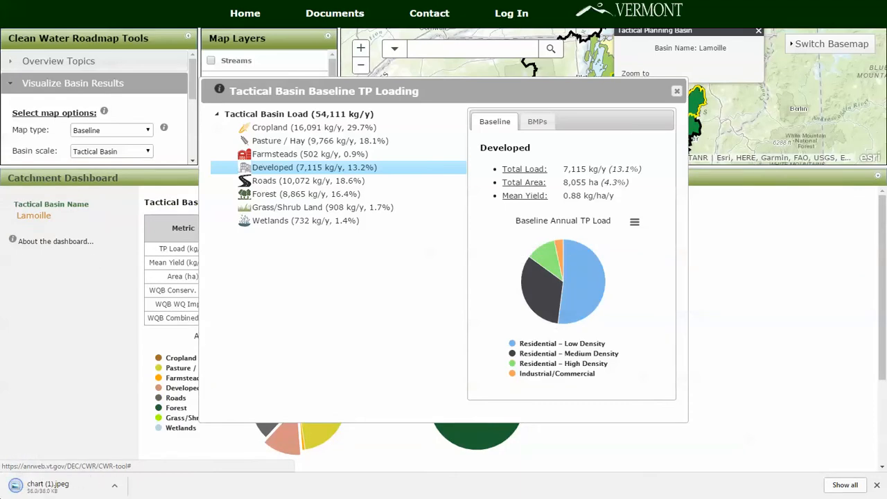
left_click(43, 489)
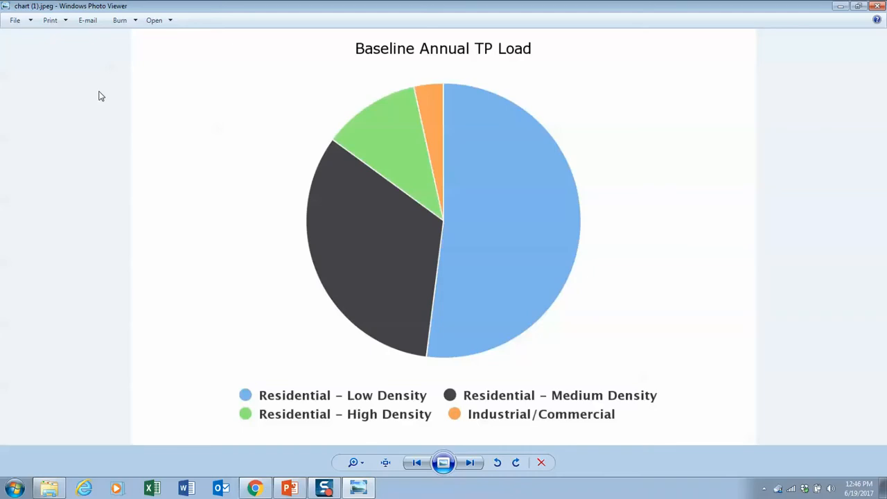
left_click(880, 6)
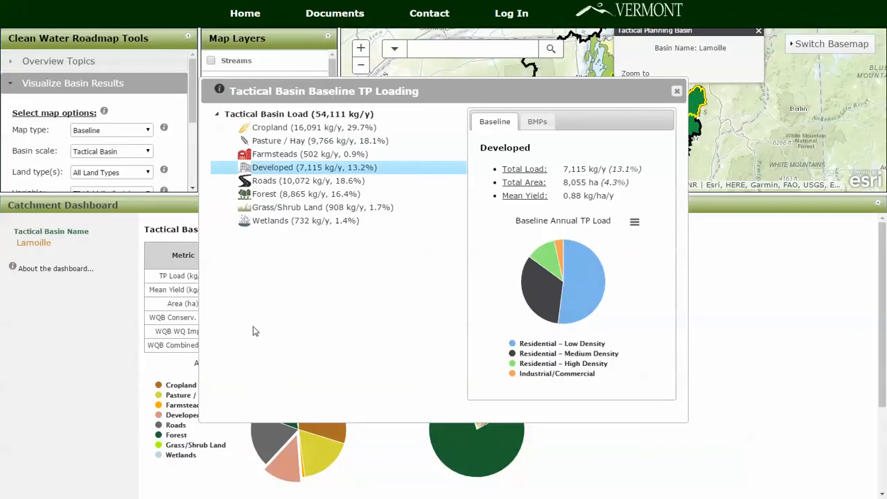
Review the typically appropriate BMP types for Cropland, Farmsteads, Developed and Forest in the Lamoille basin, and close the baseline loading details.
left_click(304, 127)
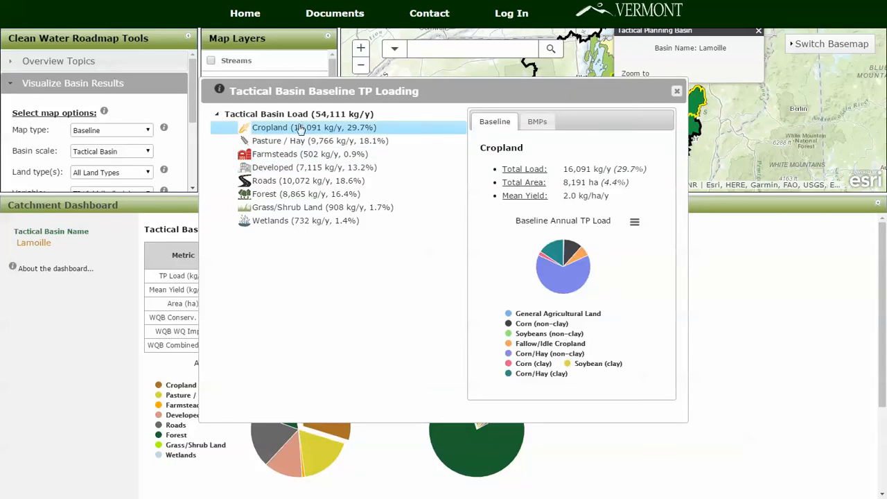
left_click(546, 122)
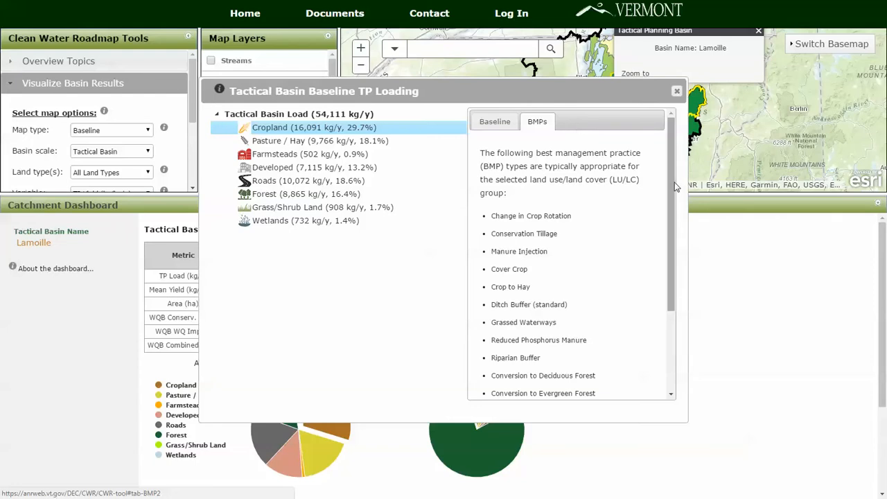
mouse_move(676, 187)
left_mouse_down()
mouse_move(677, 301)
mouse_move(673, 182)
left_mouse_up()
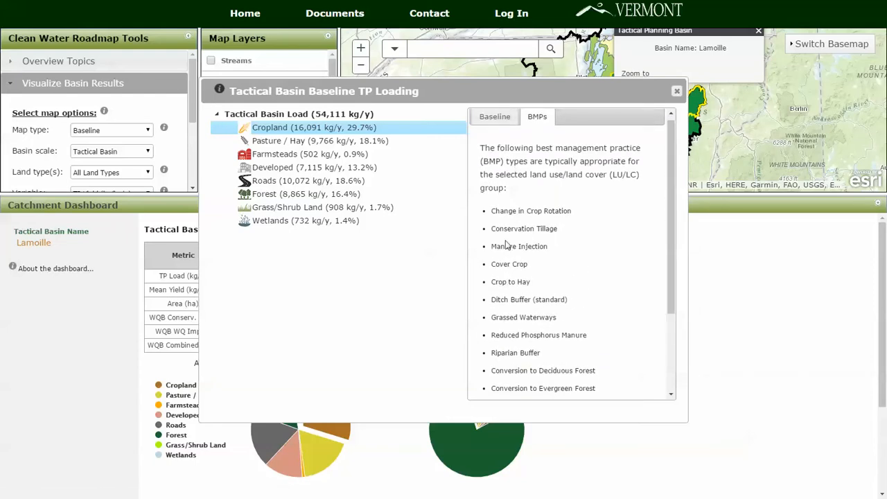
left_click(284, 154)
left_click(295, 170)
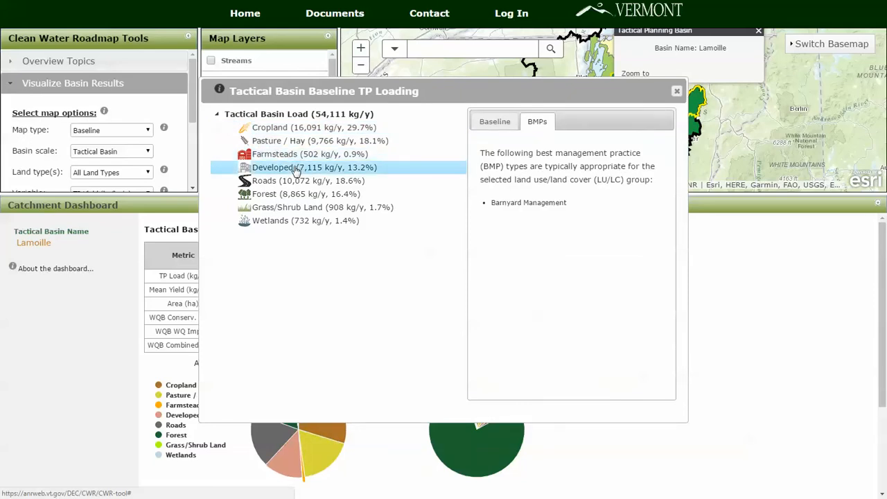
left_click(278, 198)
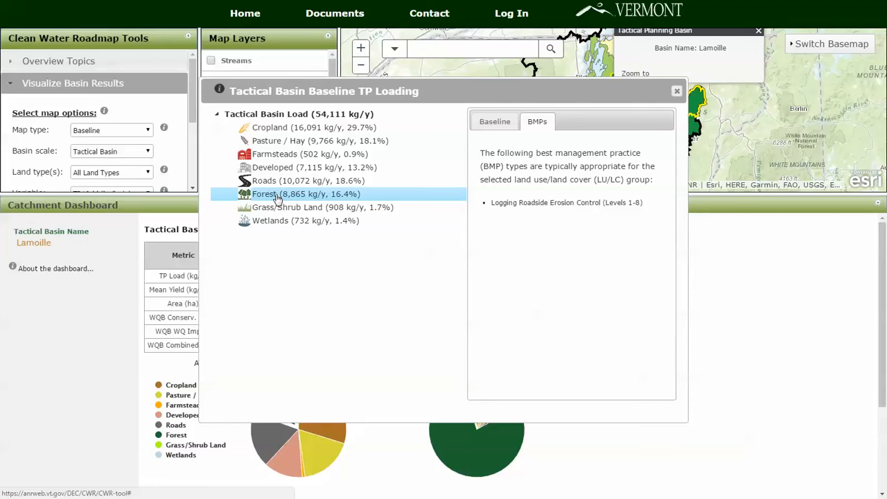
left_click(676, 92)
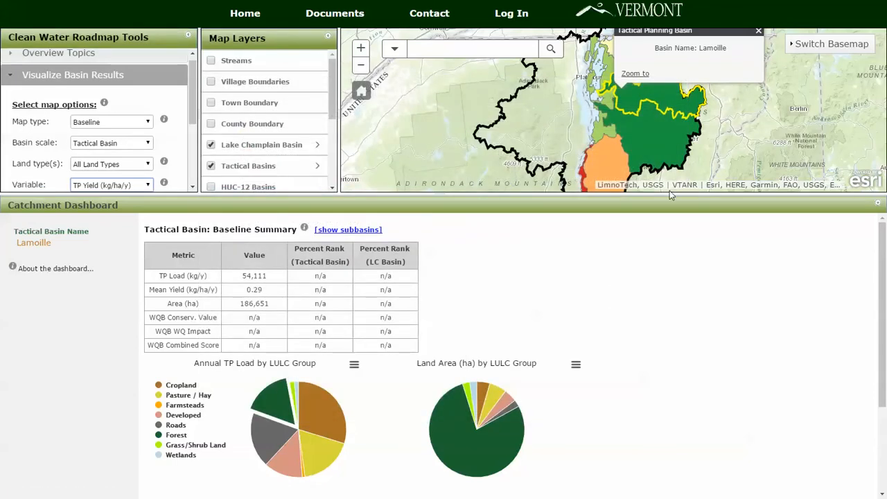
Set the basin scale to HUC-12 and collapse the Catchment Dashboard to enlarge the map.
left_click_drag(670, 203, 662, 357)
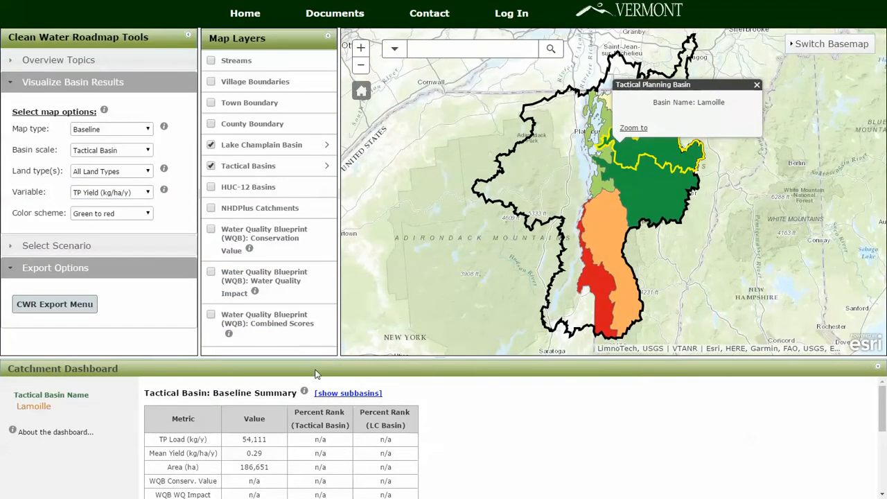
left_click_drag(300, 356, 295, 302)
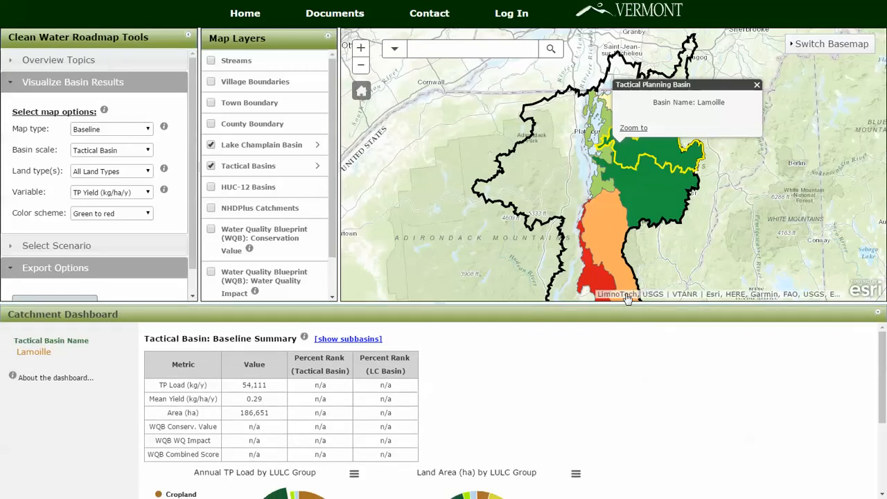
left_click_drag(621, 299, 607, 215)
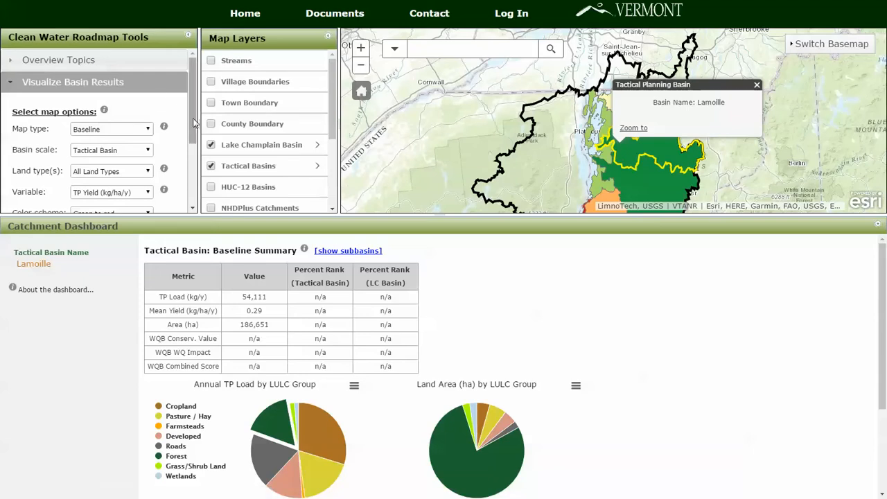
left_click_drag(194, 119, 194, 136)
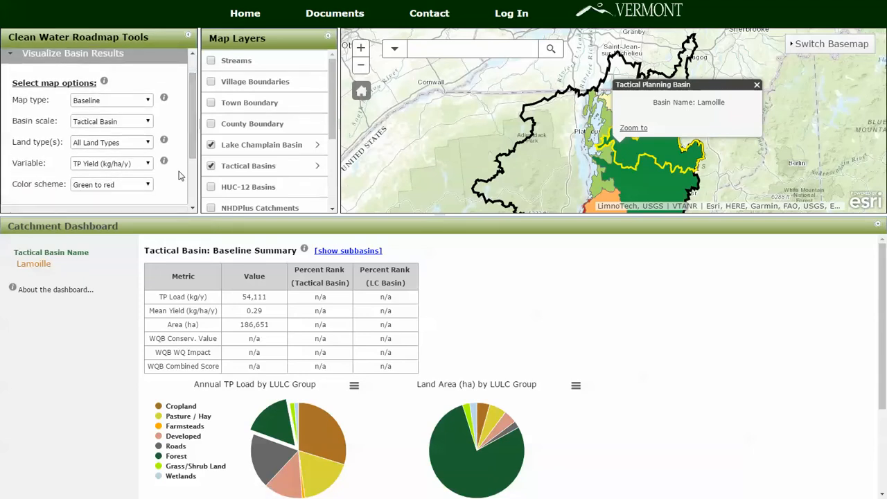
left_click(146, 123)
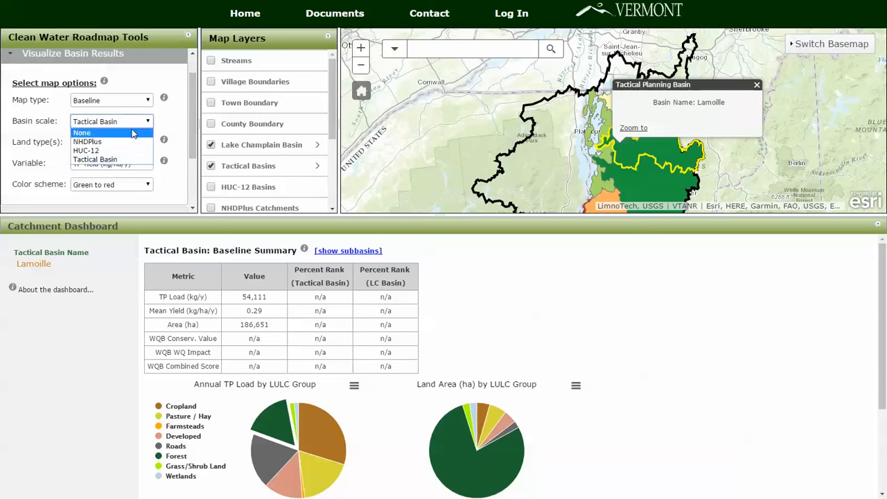
left_click(90, 151)
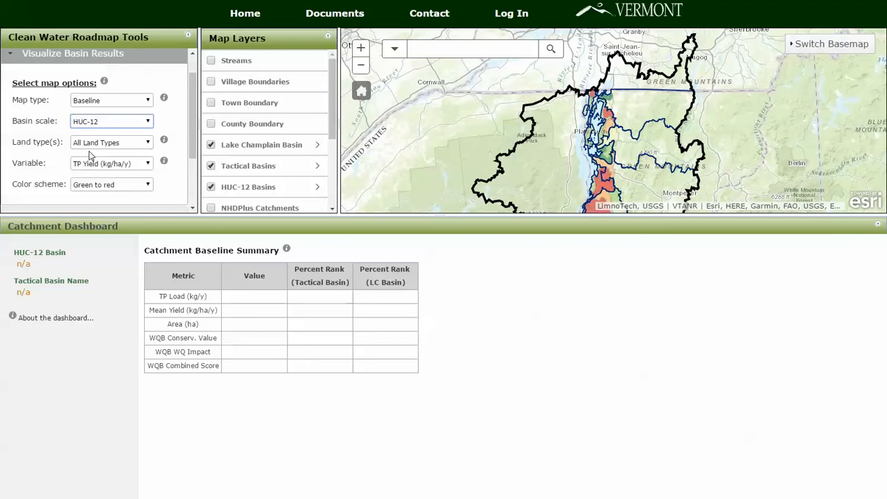
left_click(879, 226)
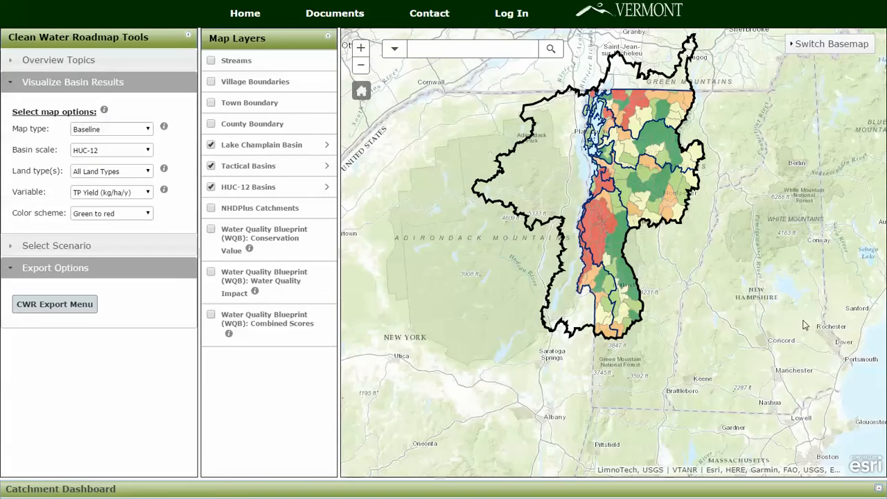
Hide the Tactical Basins layer to examine the HUC-12 basins on their own, and show the layer again.
left_click_drag(760, 255, 762, 232)
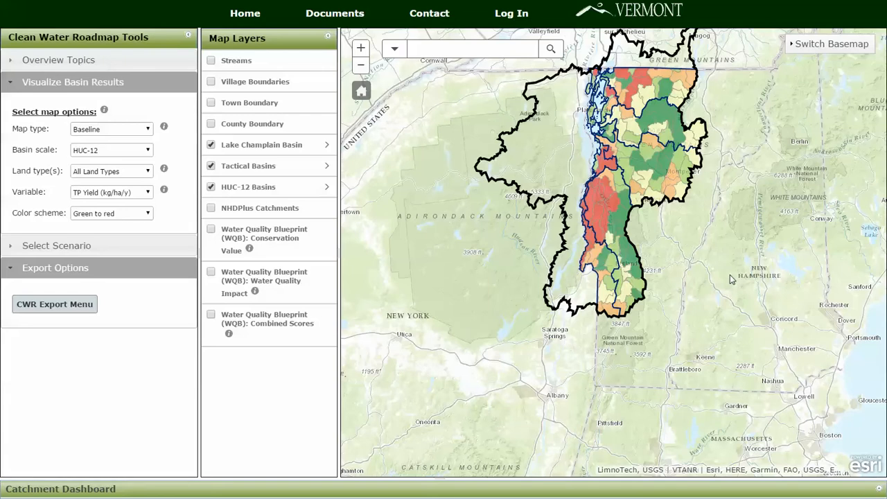
left_click(210, 166)
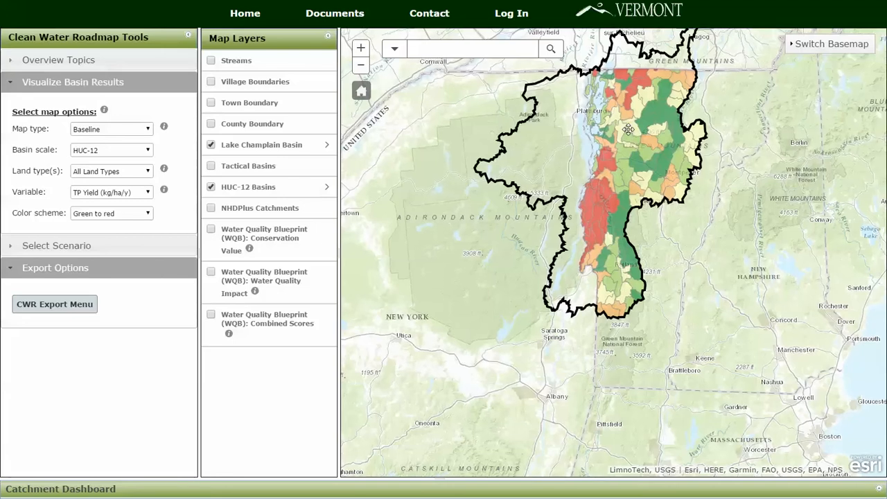
scroll(686, 114, "up", 2)
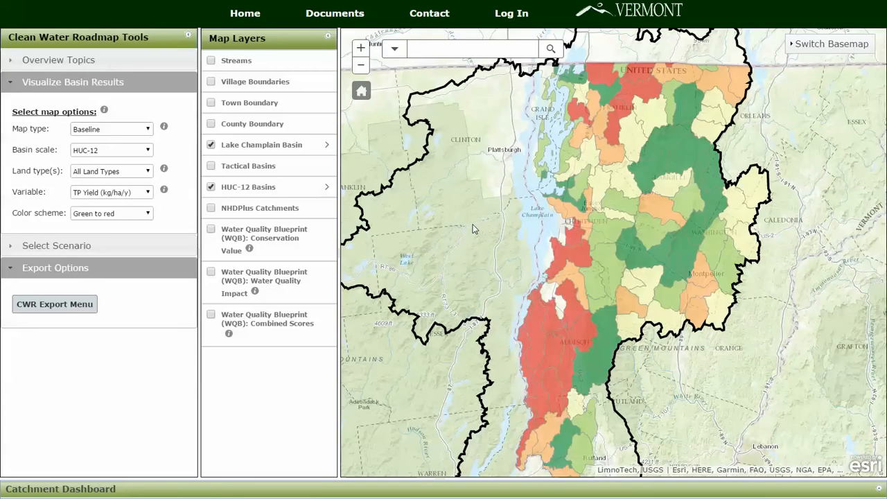
left_click_drag(491, 209, 521, 251)
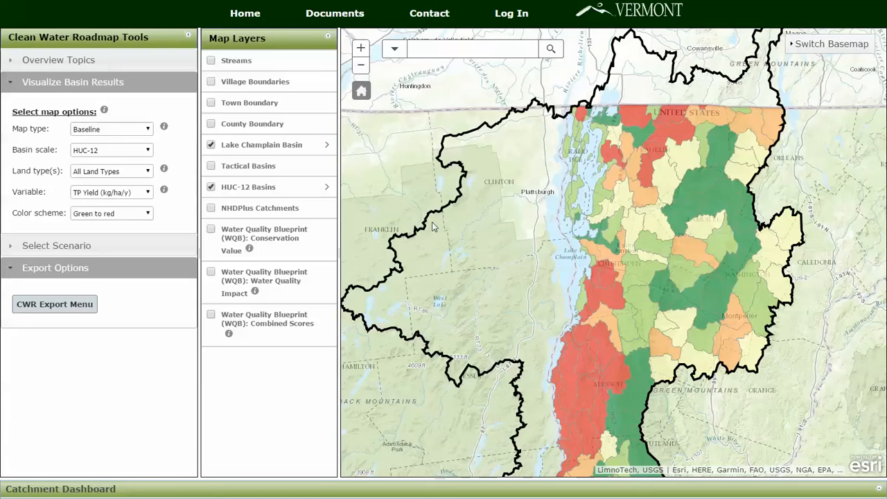
left_click(212, 166)
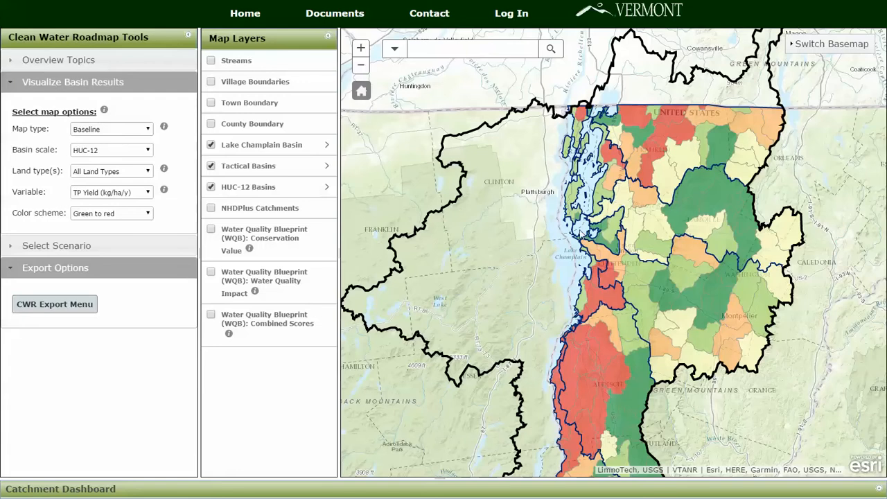
Lower the HUC-12 Basins layer's opacity to slightly below 50 while viewing northwestern Vermont.
left_click_drag(647, 202, 648, 333)
scroll(603, 303, "up", 2)
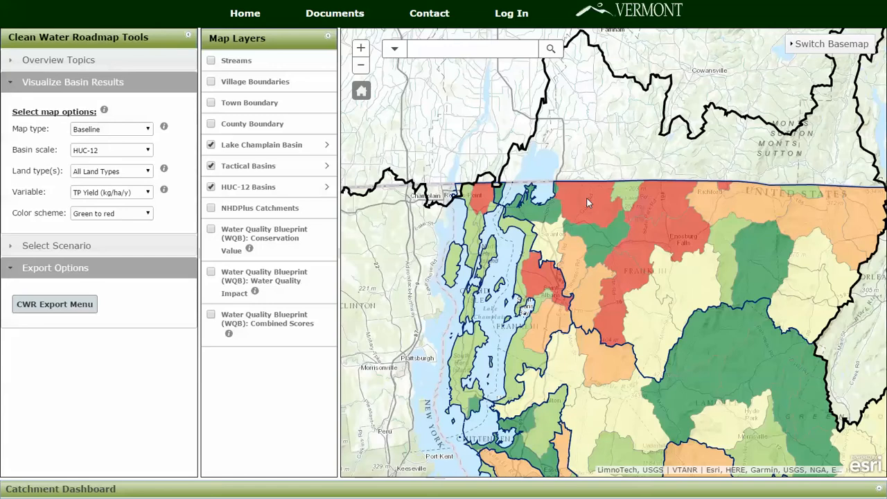
left_click(326, 188)
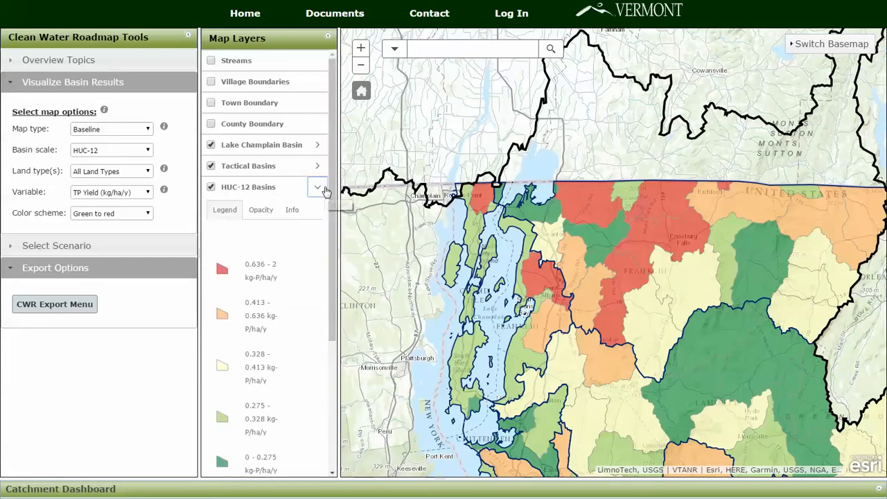
left_click(260, 209)
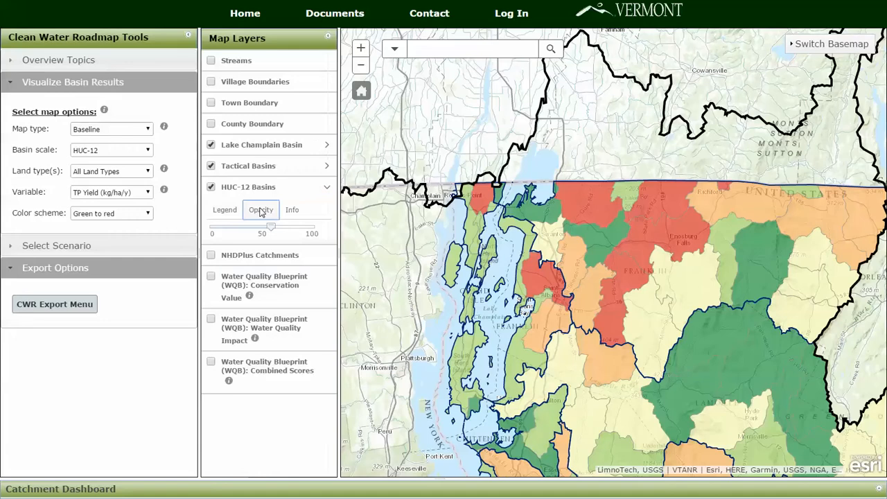
mouse_move(267, 233)
left_mouse_down()
mouse_move(177, 219)
mouse_move(257, 228)
left_mouse_up()
scroll(582, 258, "up", 1)
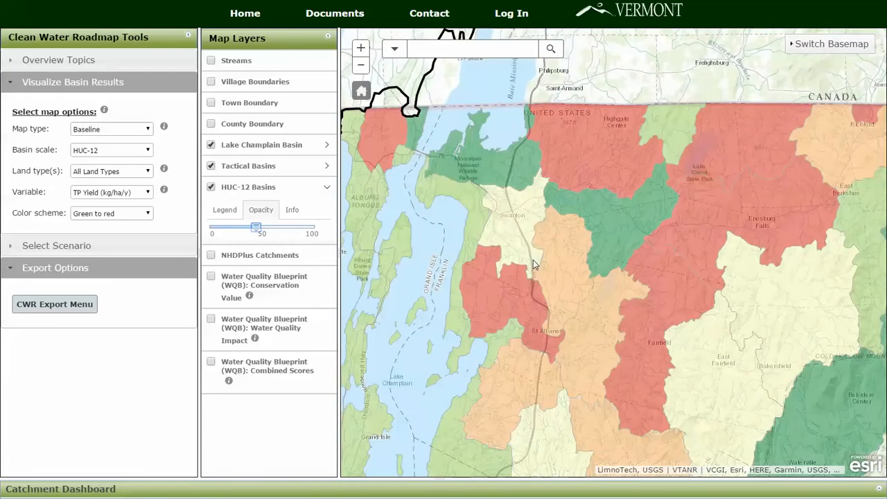
Check the town boundaries around Swanton and Highgate, and hide the Town Boundary layer again.
left_click_drag(542, 247, 577, 283)
scroll(583, 271, "up", 1)
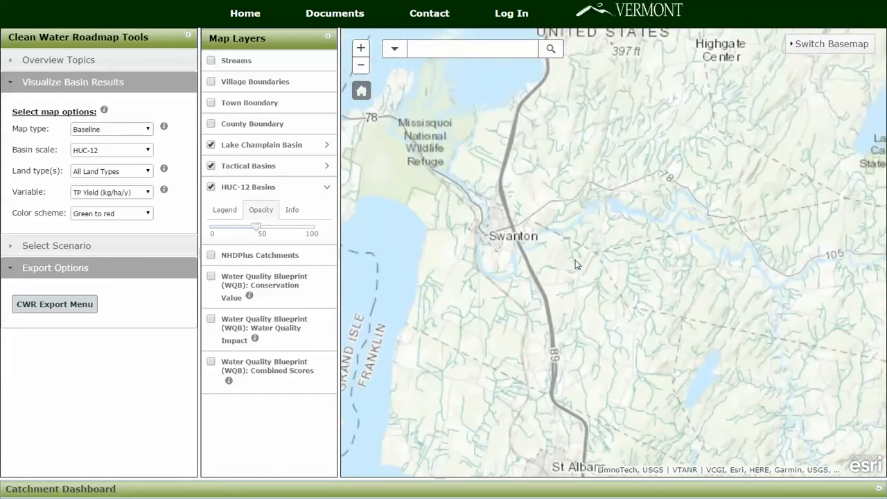
left_click_drag(593, 203, 563, 298)
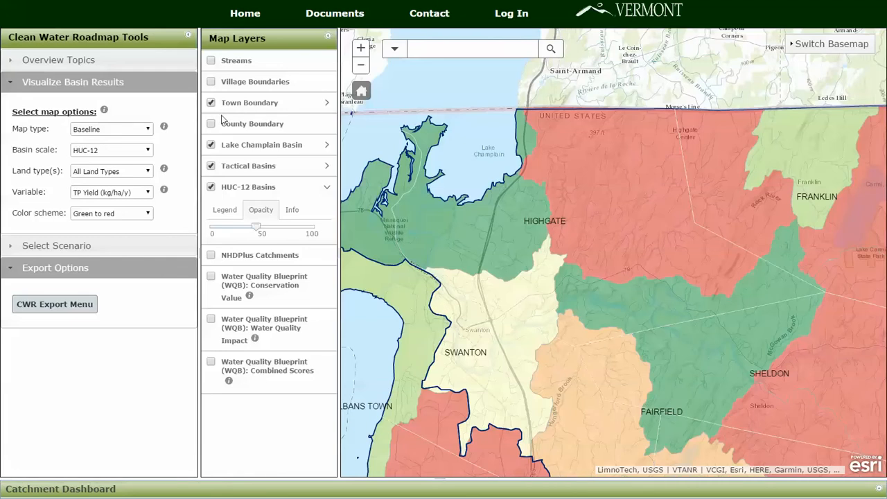
left_click(214, 102)
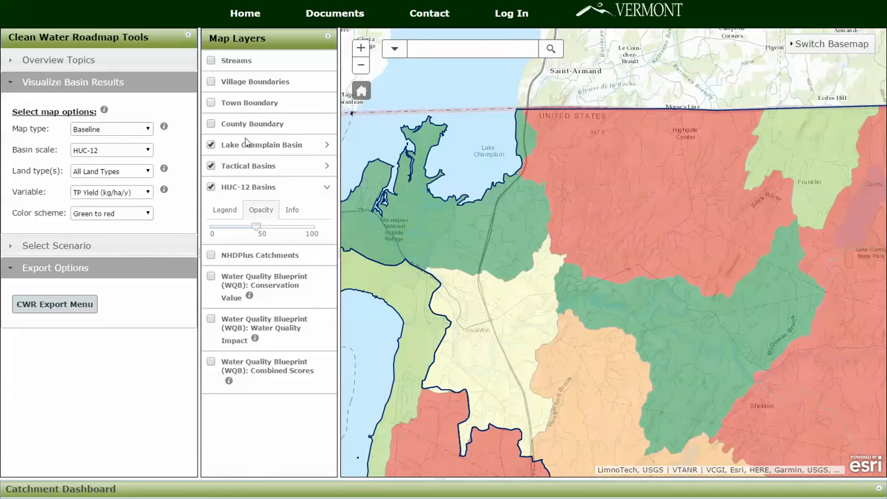
Identify the red HUC-12 basin around Highgate Center and check which tactical planning basin it belongs to.
left_click(646, 190)
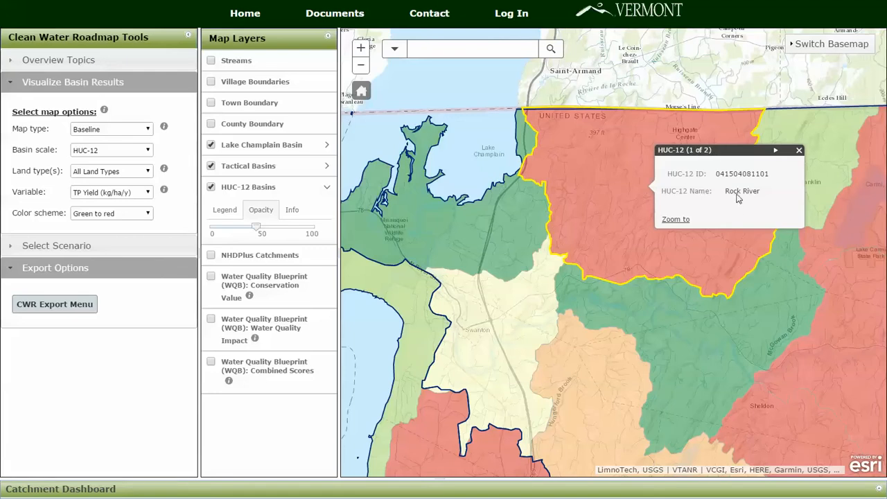
left_click(777, 150)
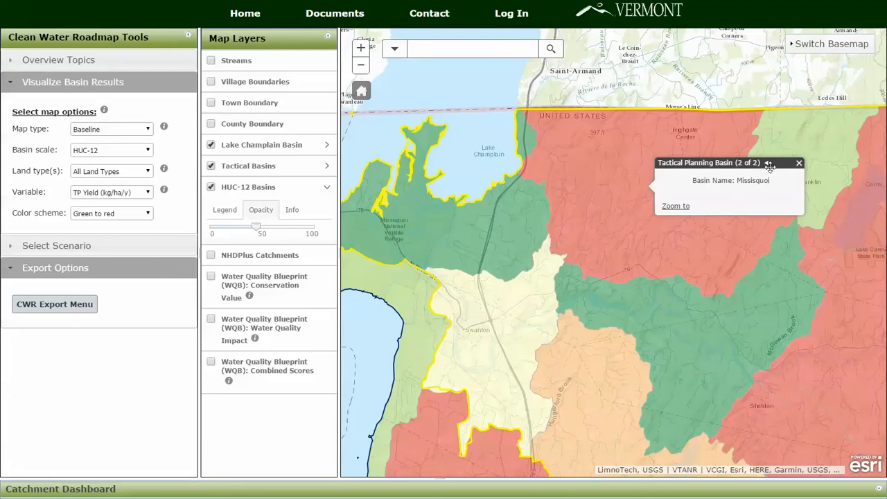
left_click(766, 163)
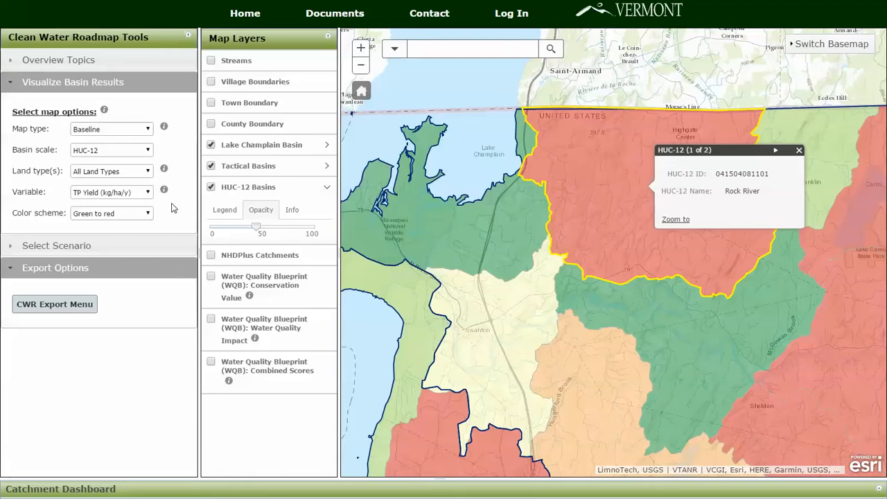
Expand the Catchment Dashboard for the Rock River HUC-12 basin and check cropland's share of its annual TP load.
left_click(878, 488)
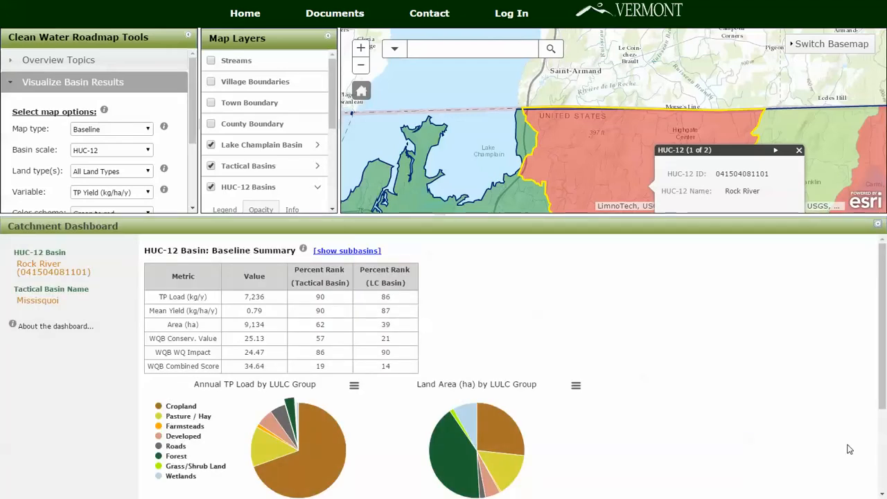
left_click_drag(655, 218, 628, 208)
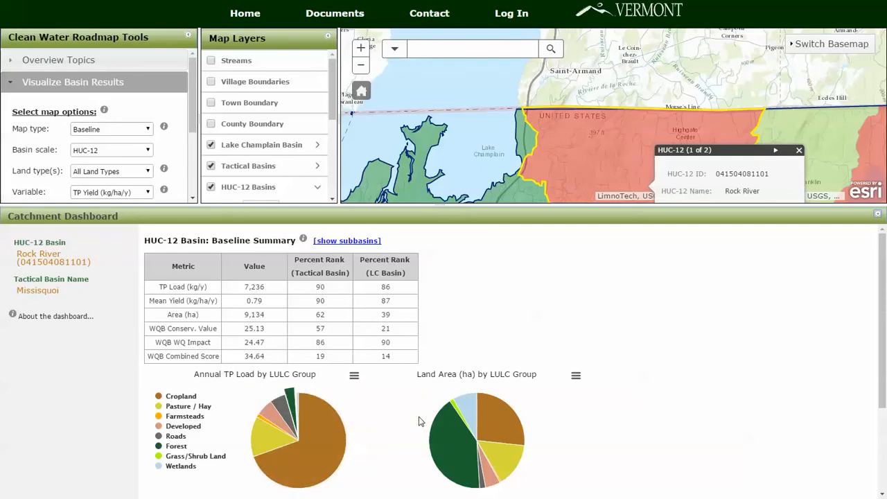
mouse_move(319, 452)
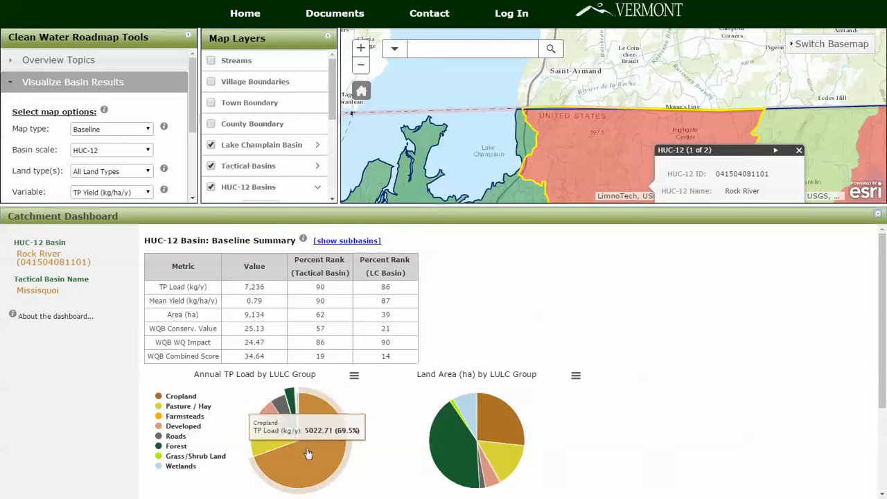
Review the full subbasin inventory table for the Rock River HUC-12 unit and close it.
left_click(354, 241)
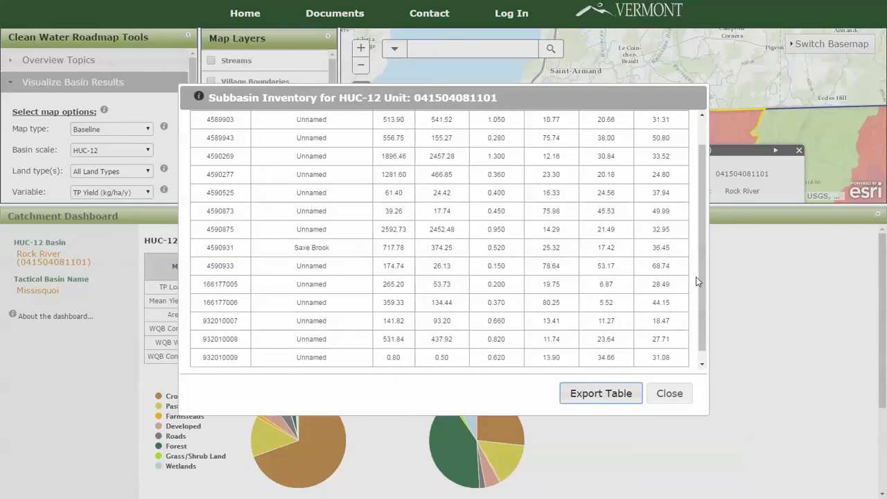
left_click_drag(701, 277, 703, 174)
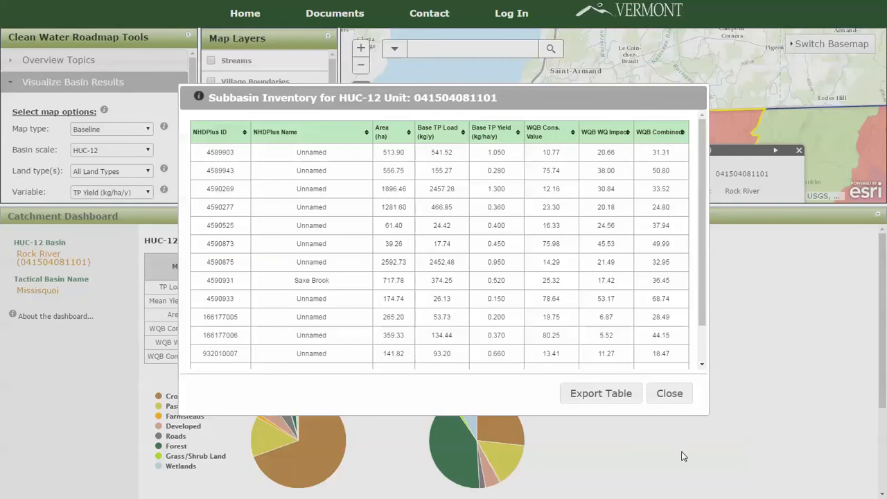
left_click_drag(707, 313, 707, 345)
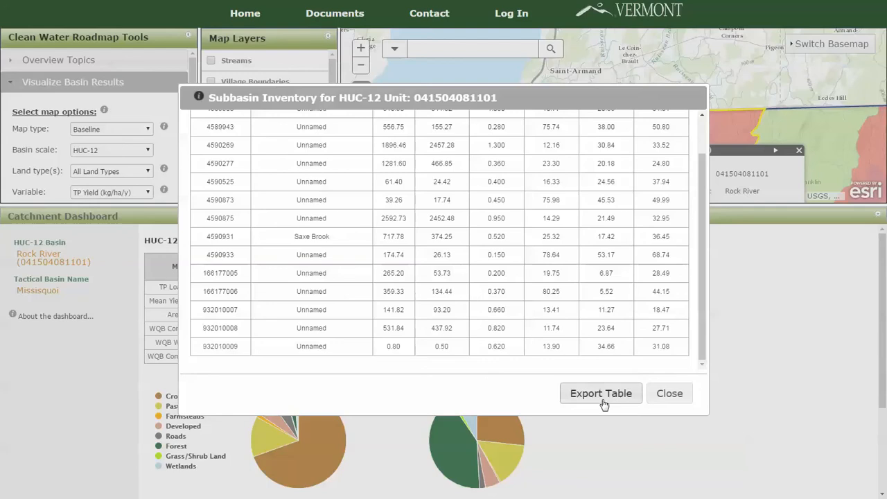
left_click(669, 393)
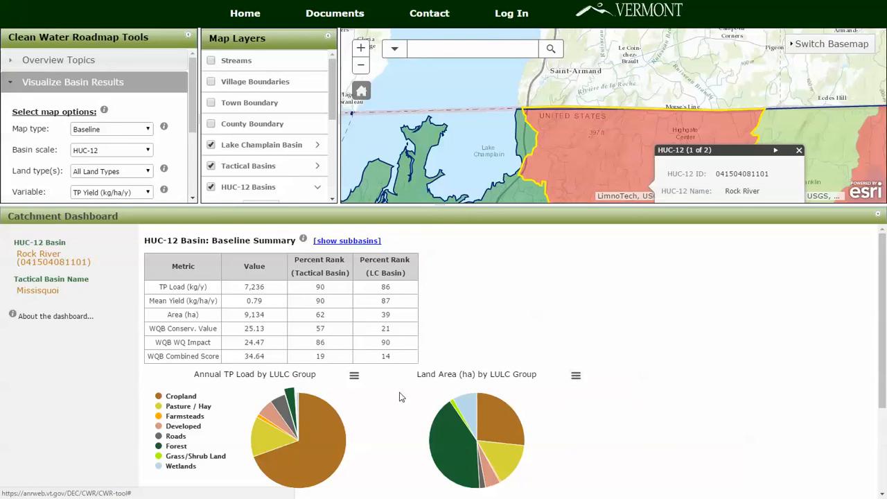
Open the Rock River basin's cropland TP loading details and examine the baseline annual load by crop and soil type.
mouse_move(316, 416)
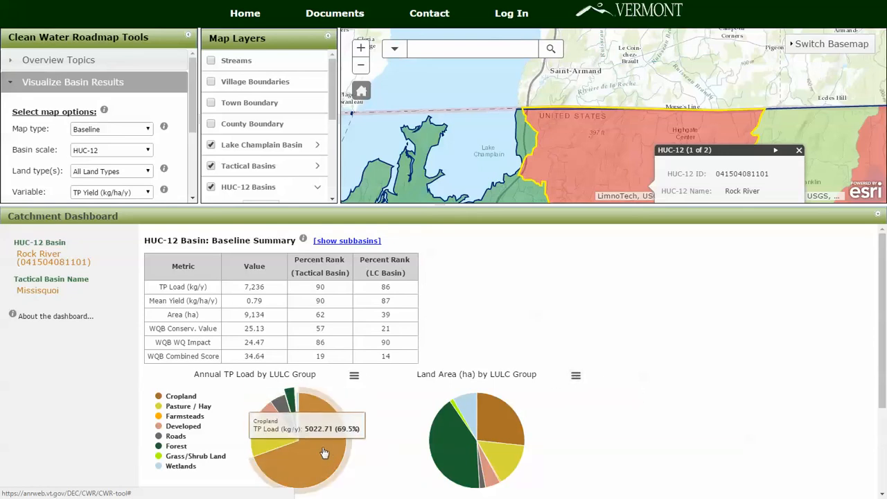
left_click(324, 453)
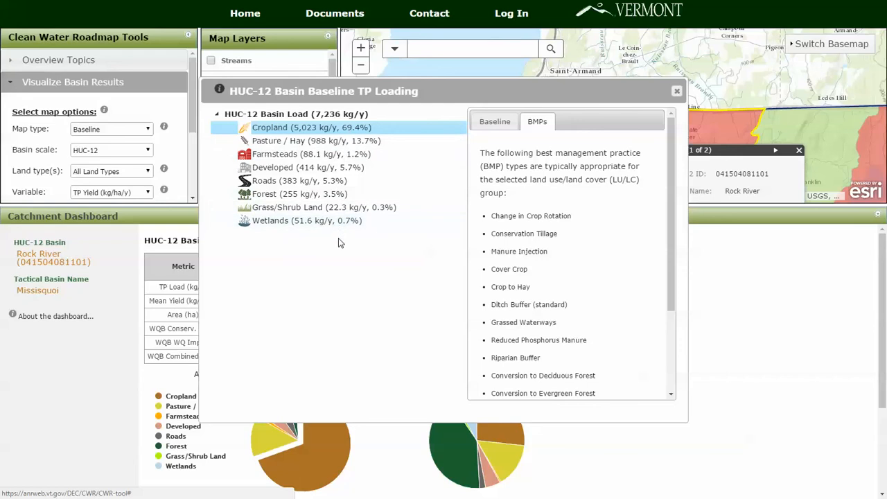
left_click(494, 124)
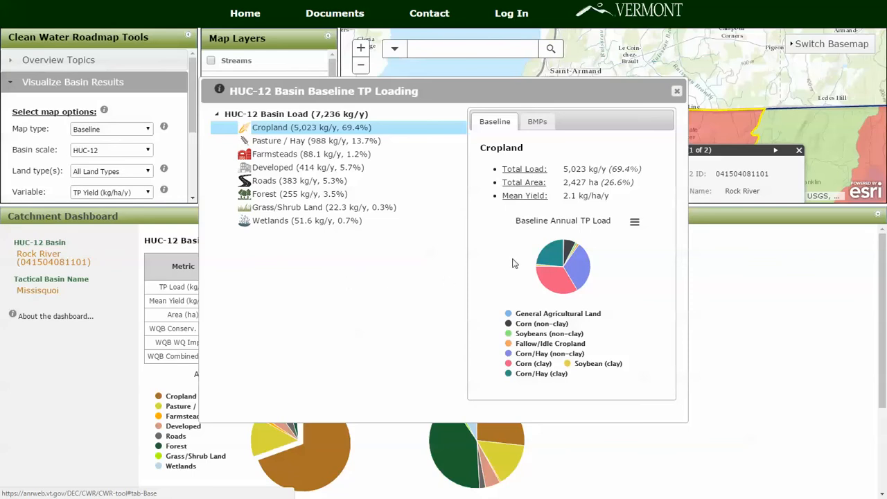
mouse_move(569, 288)
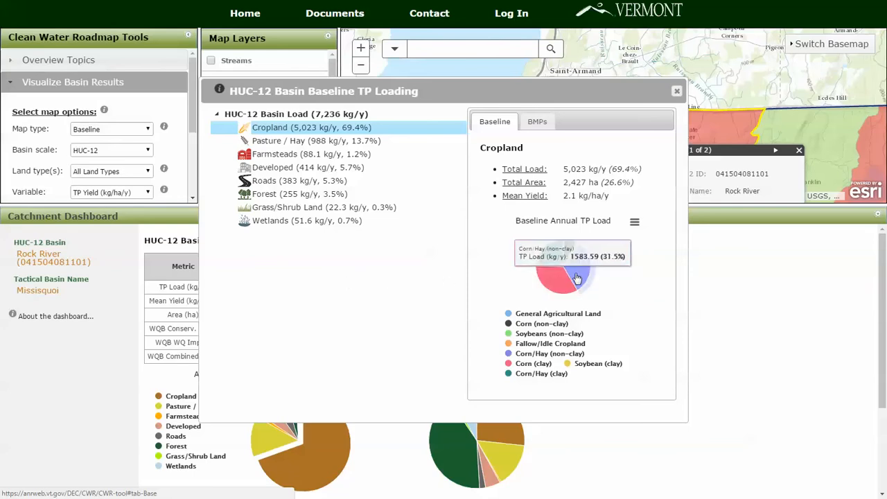
mouse_move(552, 264)
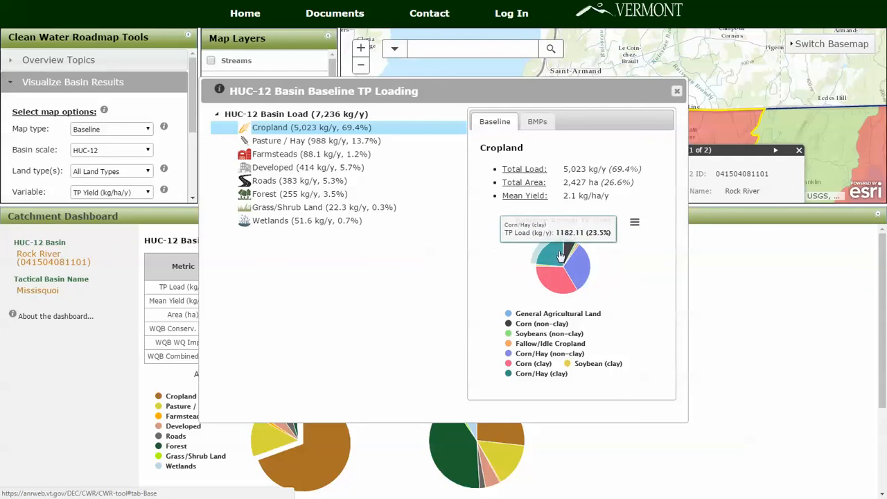
mouse_move(583, 262)
mouse_move(543, 281)
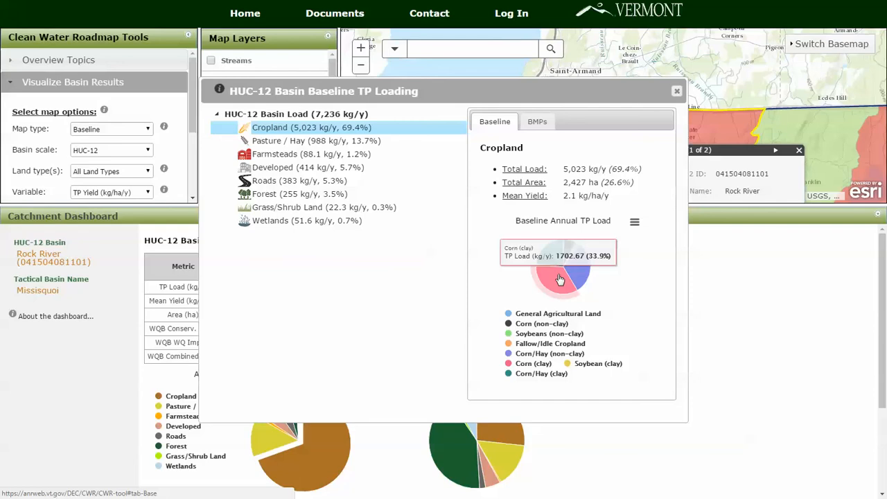
Review the baseline TP loads of the Pasture / Hay, Farmsteads, Developed, Roads, Forest, Grass/Shrub Land and Wetlands groups in turn.
left_click(280, 143)
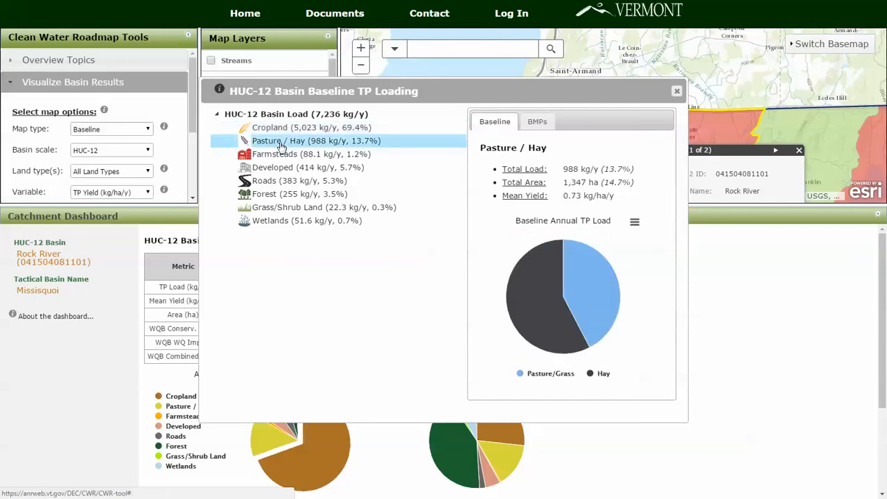
left_click(286, 158)
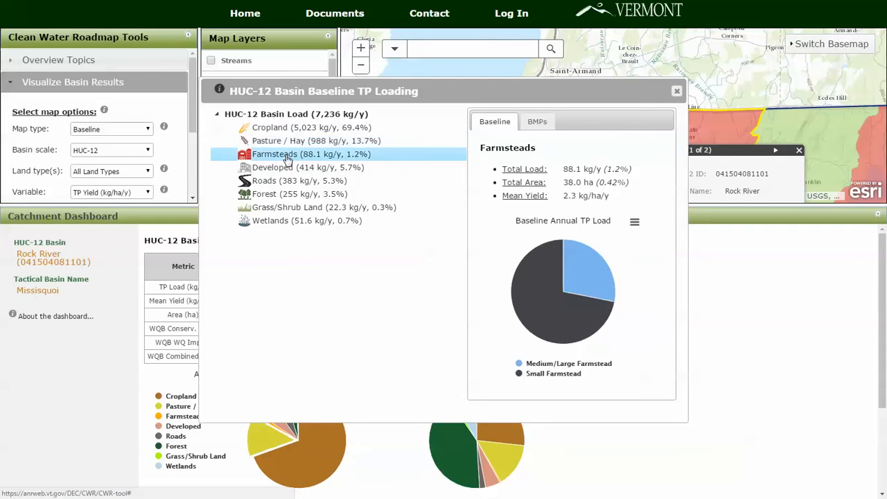
left_click(287, 172)
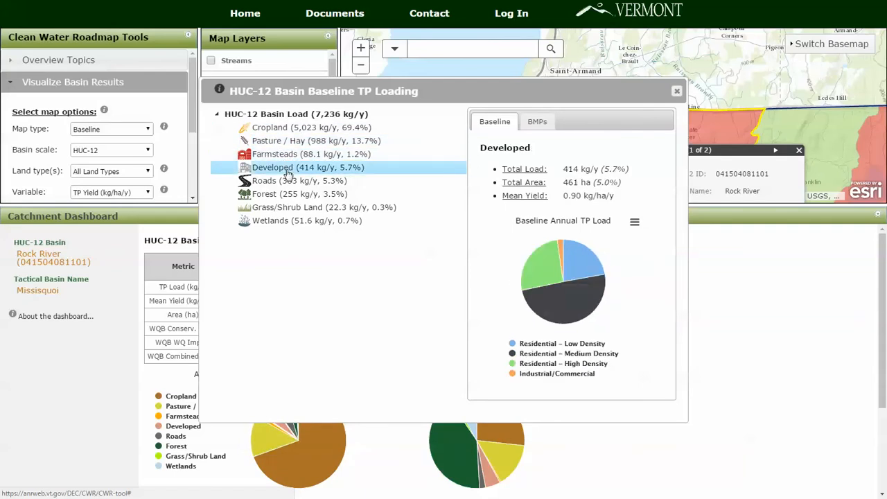
left_click(288, 187)
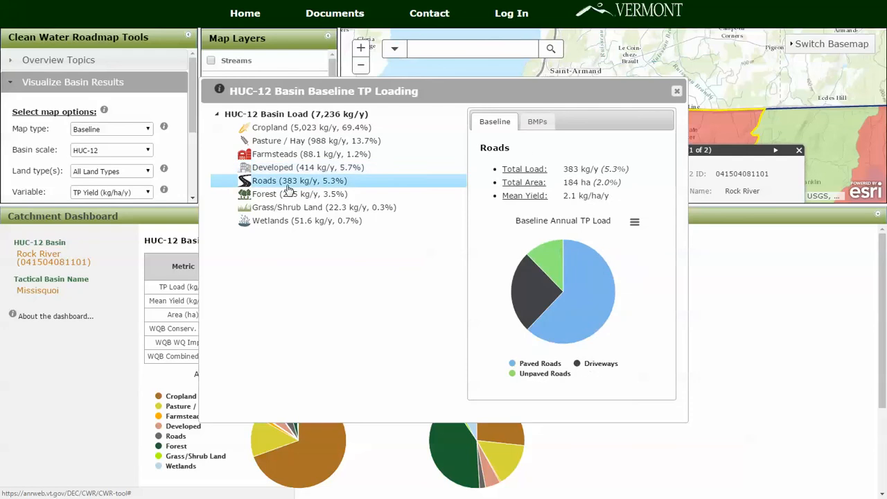
left_click(286, 197)
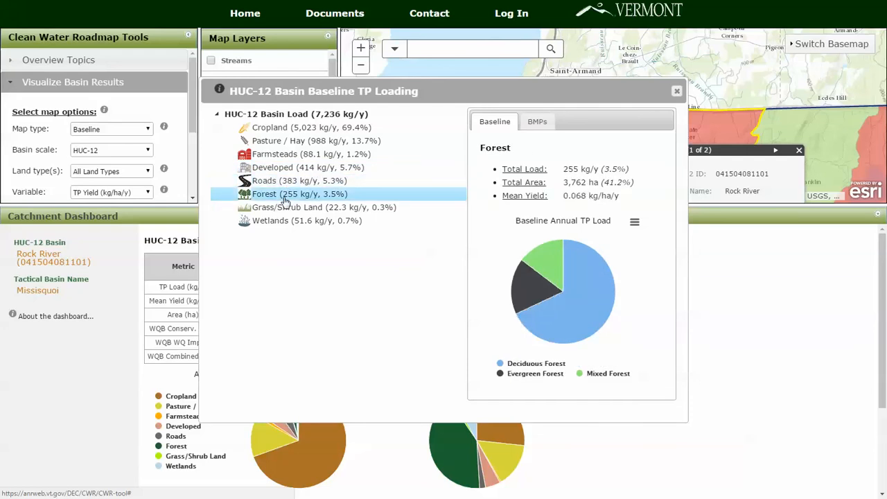
left_click(276, 211)
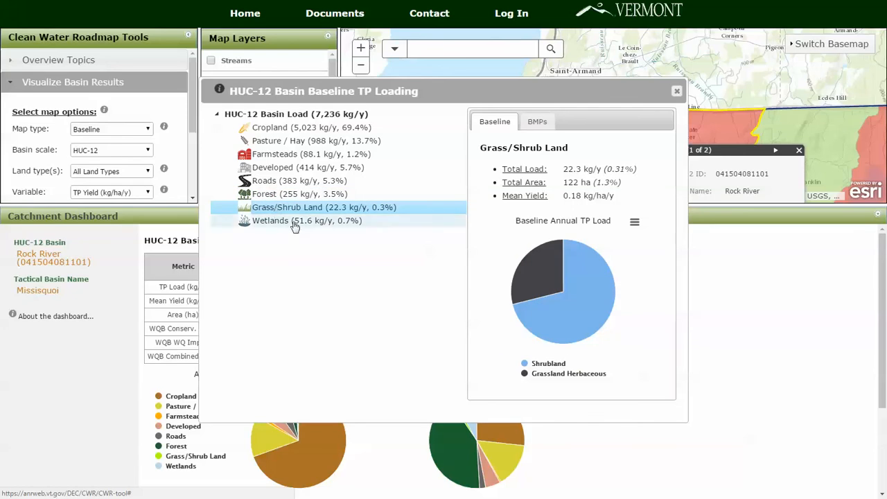
left_click(294, 223)
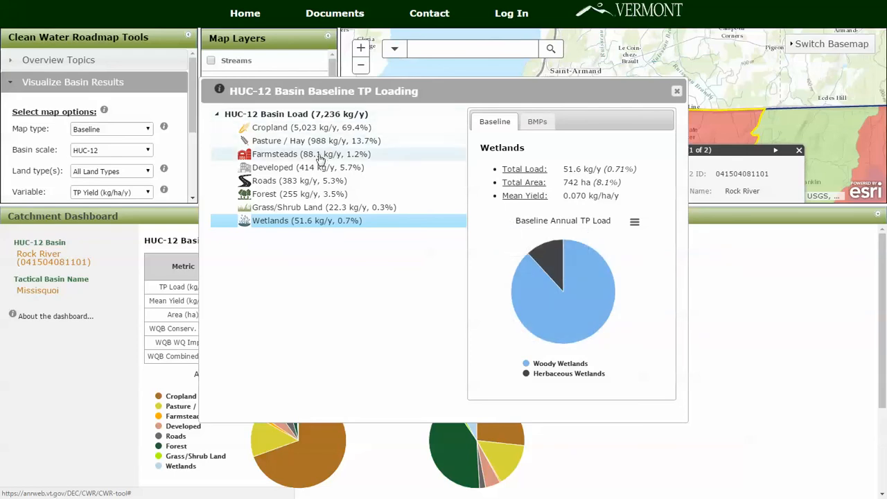
Check the BMP types suited to Cropland in the Rock River basin and close the TP loading details.
left_click(292, 132)
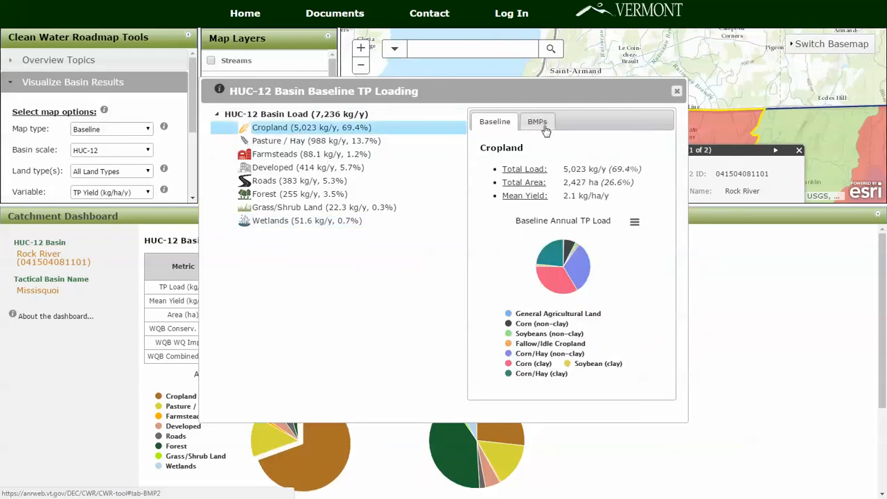
left_click(542, 125)
left_click_drag(671, 131, 698, 90)
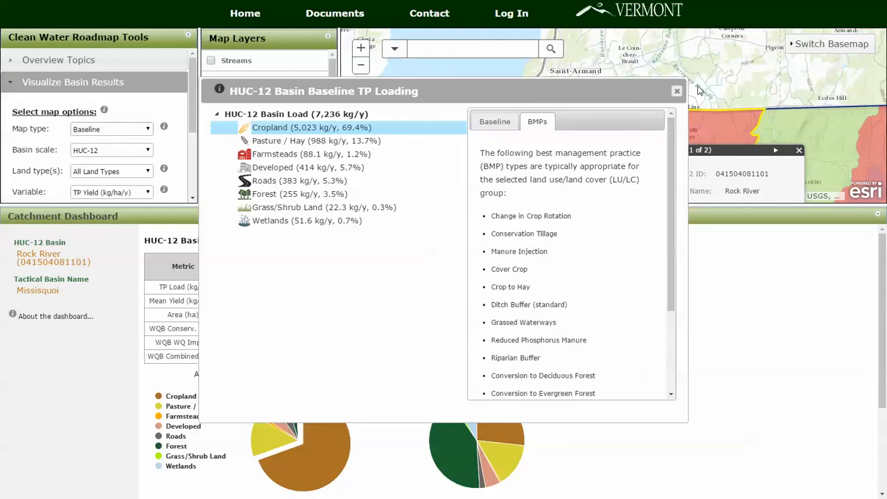
left_click(676, 91)
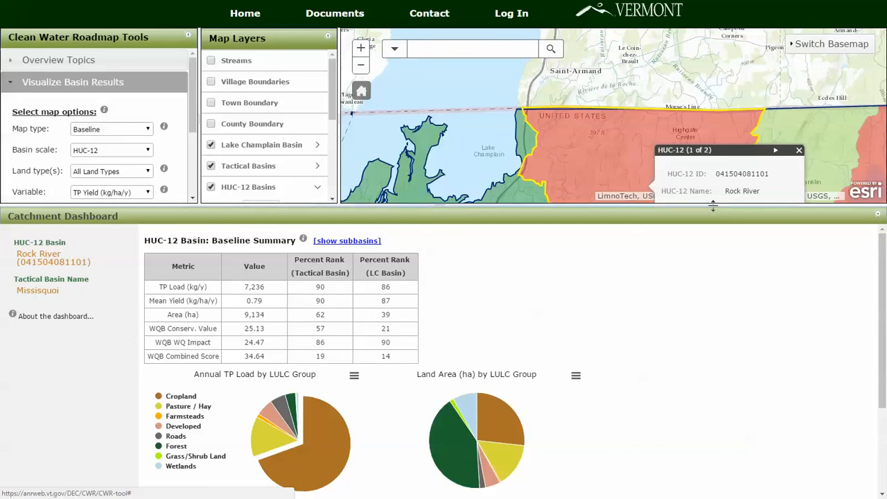
Shrink the Catchment Dashboard to enlarge the map, and look through the HUC-12 Basins layer's legend, opacity and info.
left_click_drag(714, 205, 700, 394)
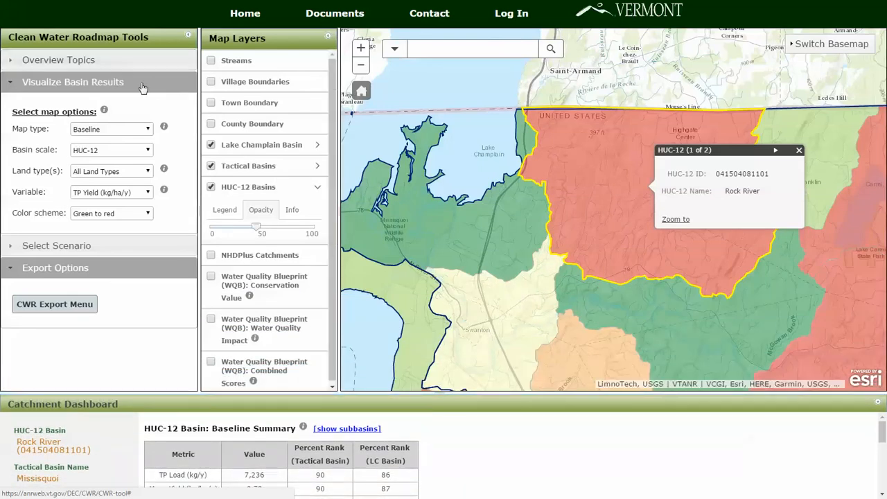
left_click(222, 215)
left_click(261, 211)
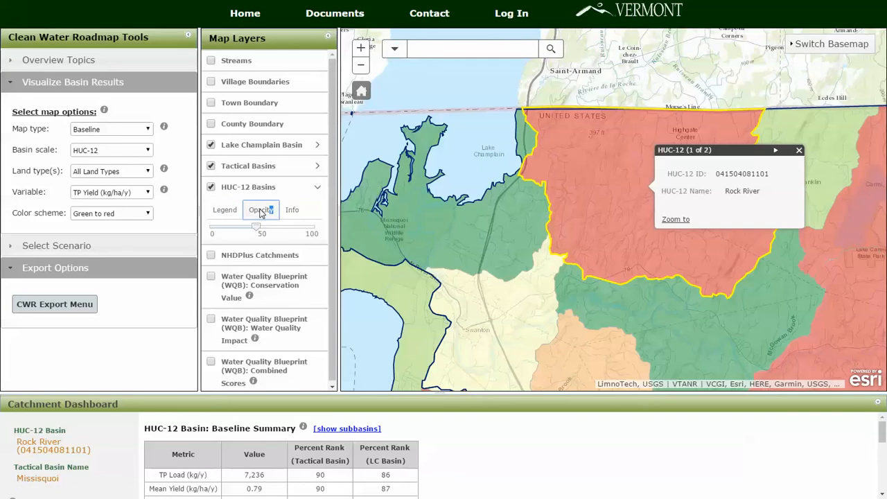
left_click(290, 212)
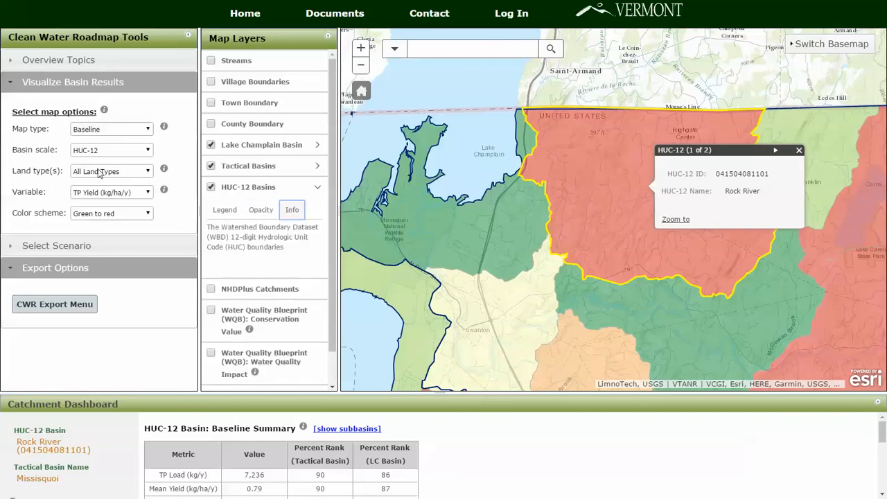
Set the basin map's color scheme to Color blind, and briefly show the Streams layer before hiding it again.
left_click(147, 215)
left_click(77, 242)
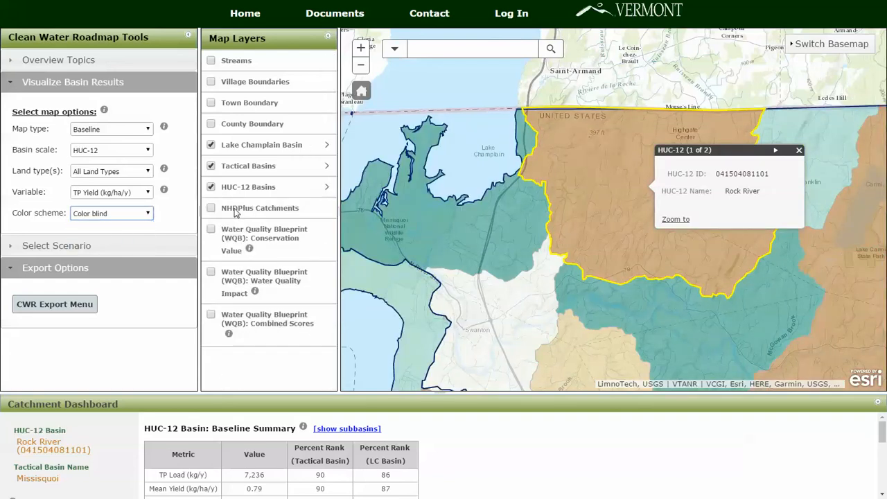
left_click(208, 60)
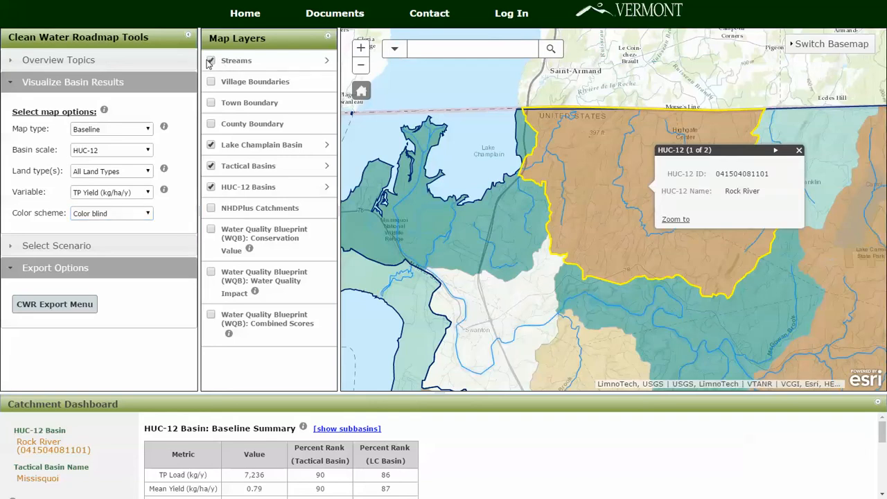
left_click(210, 61)
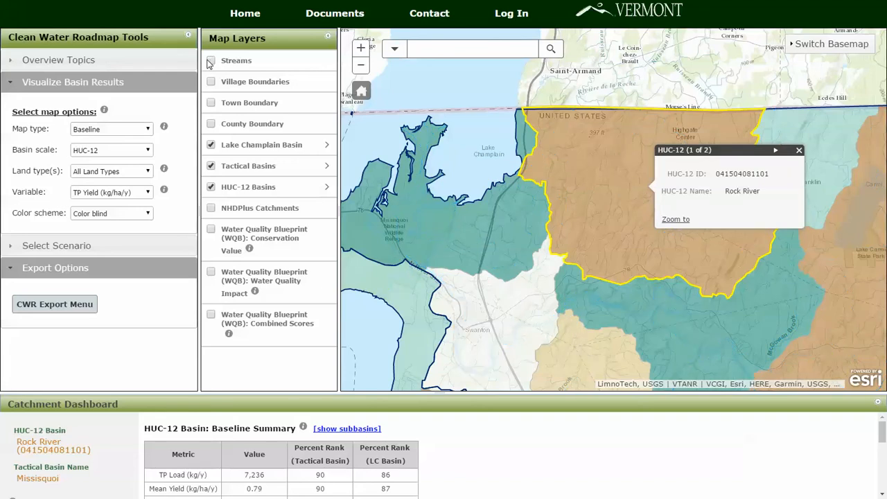